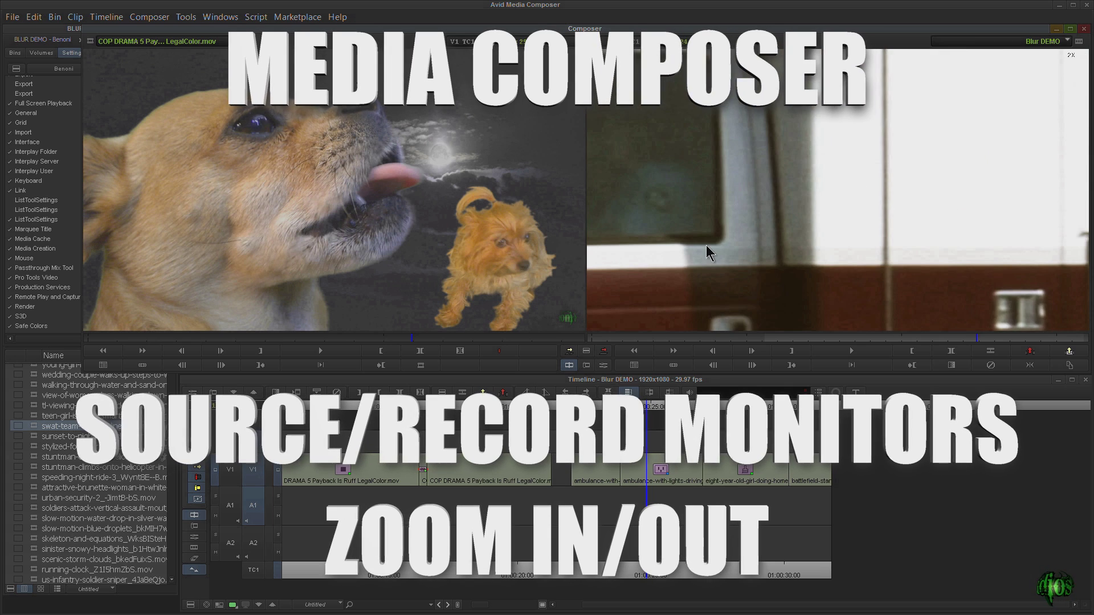
Zoom the record monitor in to 2X on the ambulance, pan the enlarged picture, and zoom back out to full frame.
key(ctrl+k)
key(ctrl+k)
key(ctrl+l)
key(ctrl+l)
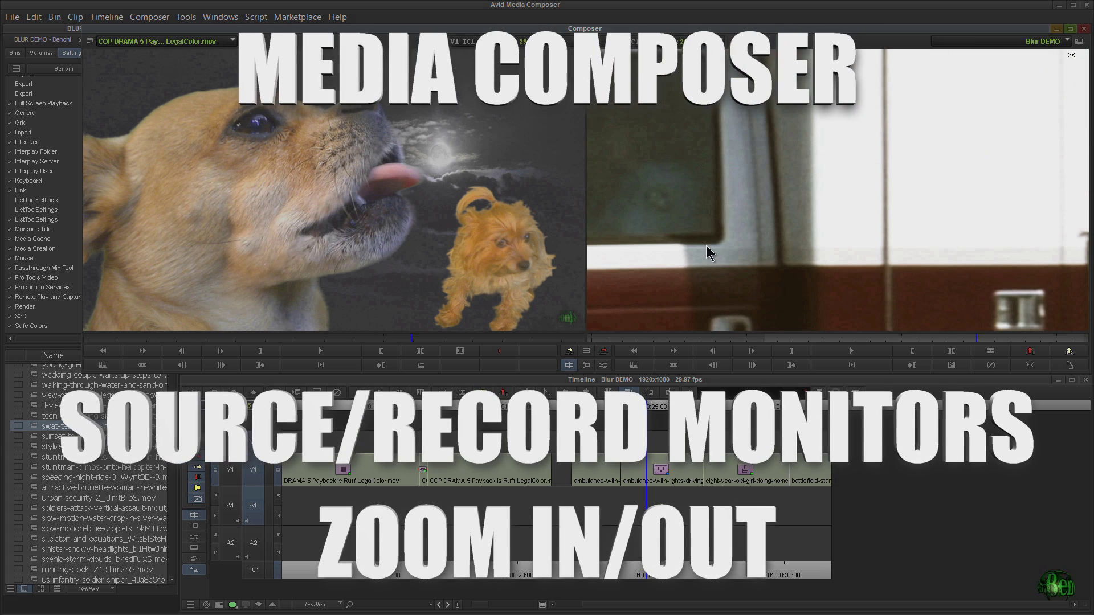
mouse_move(776, 220)
mouse_down()
mouse_move(881, 134)
mouse_move(768, 217)
mouse_move(767, 230)
mouse_up()
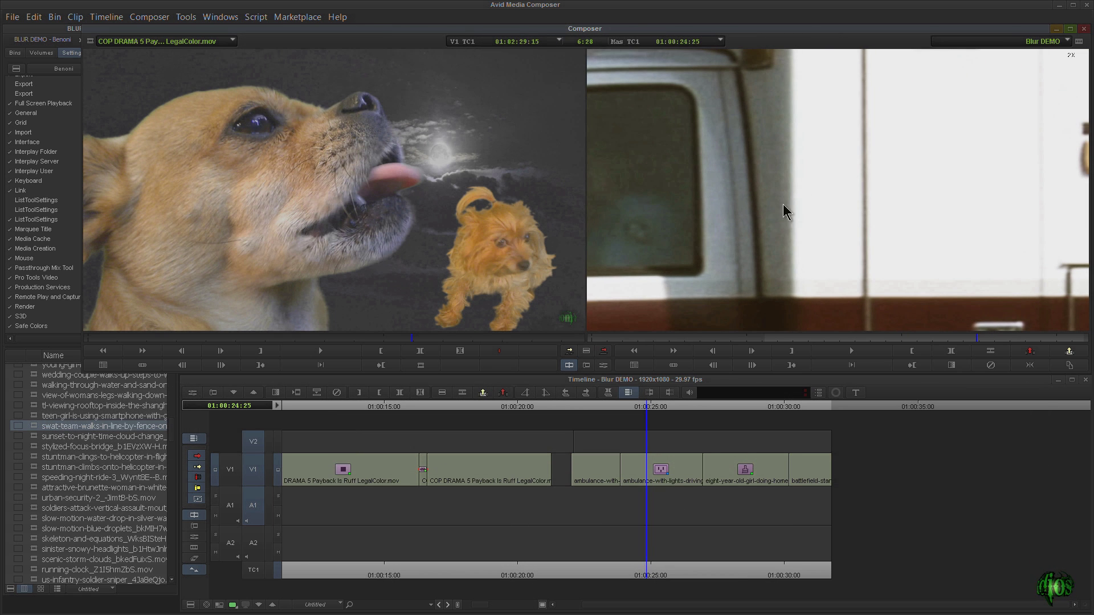
key(ctrl+k)
key(ctrl+k)
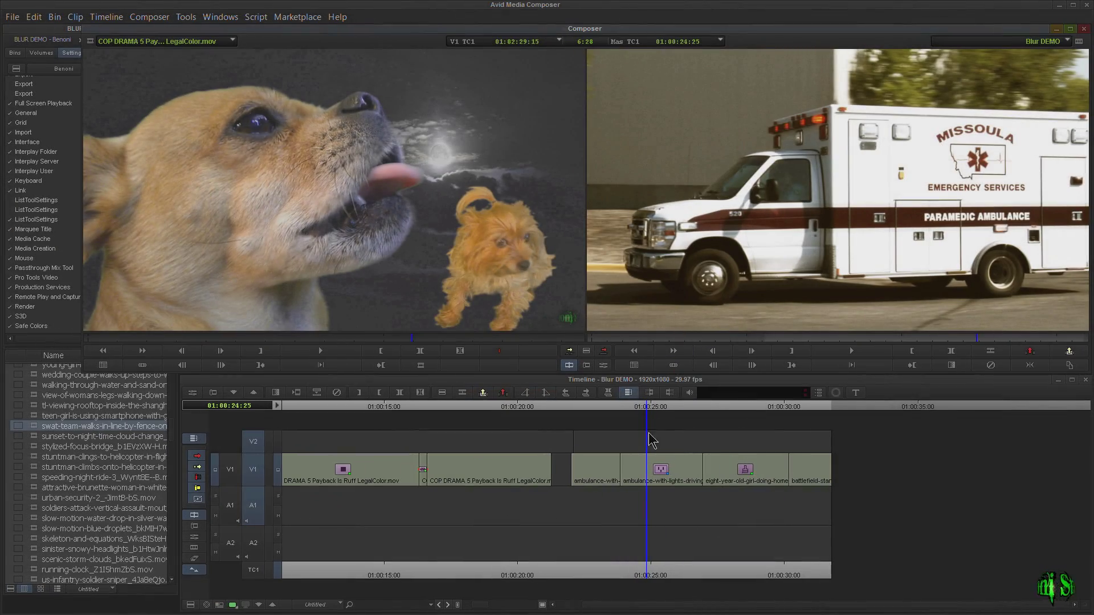
Park at 01:00:24:29, open the ambulance clip's Film Color effect in Effect Mode, and move the Effect Editor clear of the record monitor.
click(650, 408)
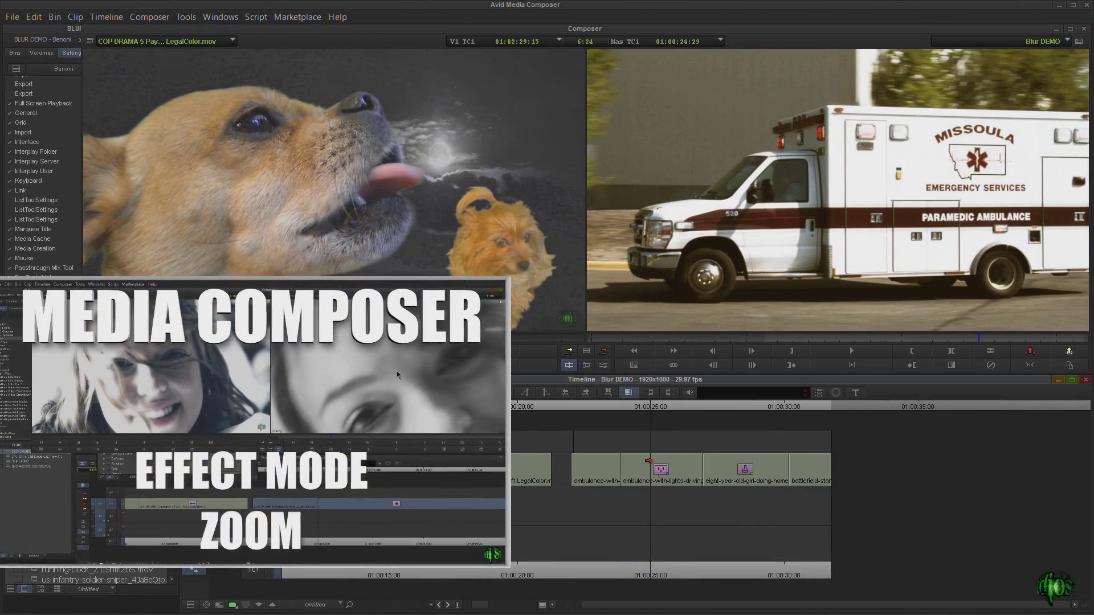
click(646, 460)
click(603, 366)
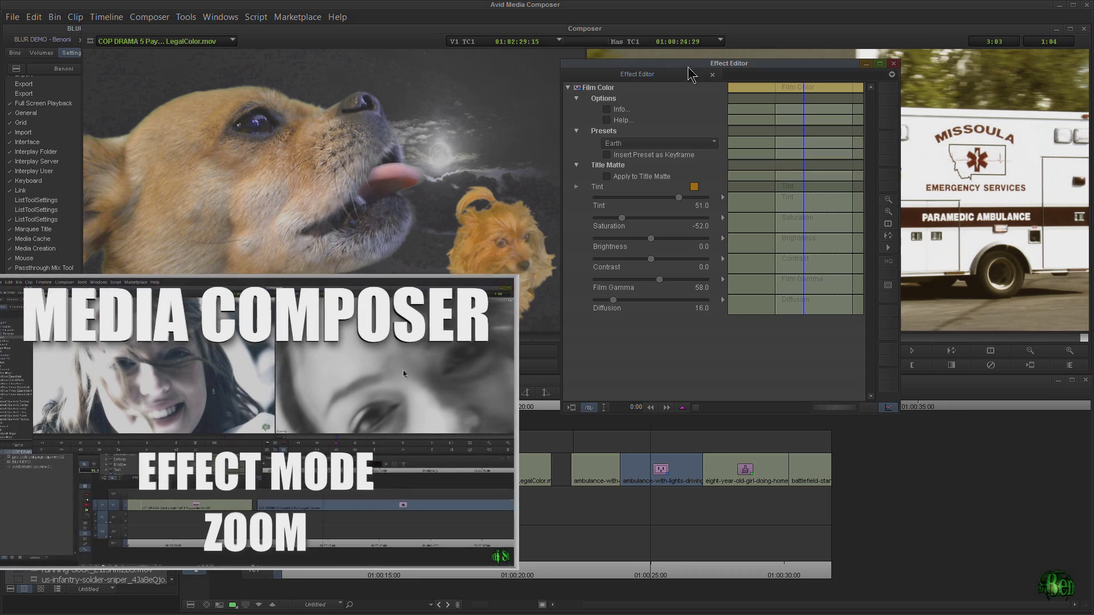
drag(690, 63, 351, 90)
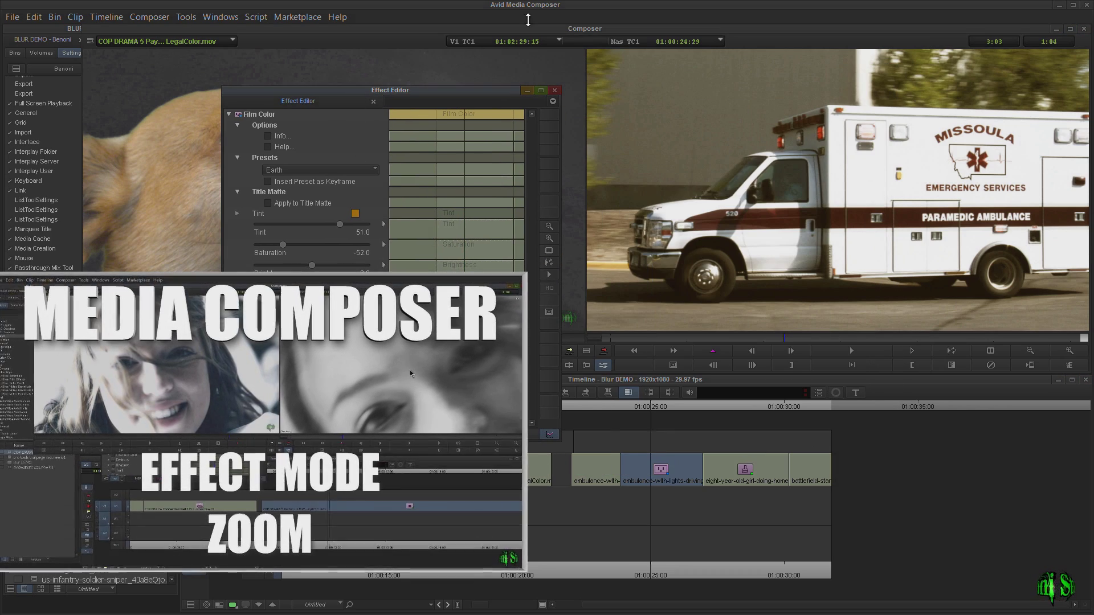
Zoom the effect preview in to 1X, pan it, restore the full frame, and close the Effect Editor.
click(786, 255)
key(ctrl+l)
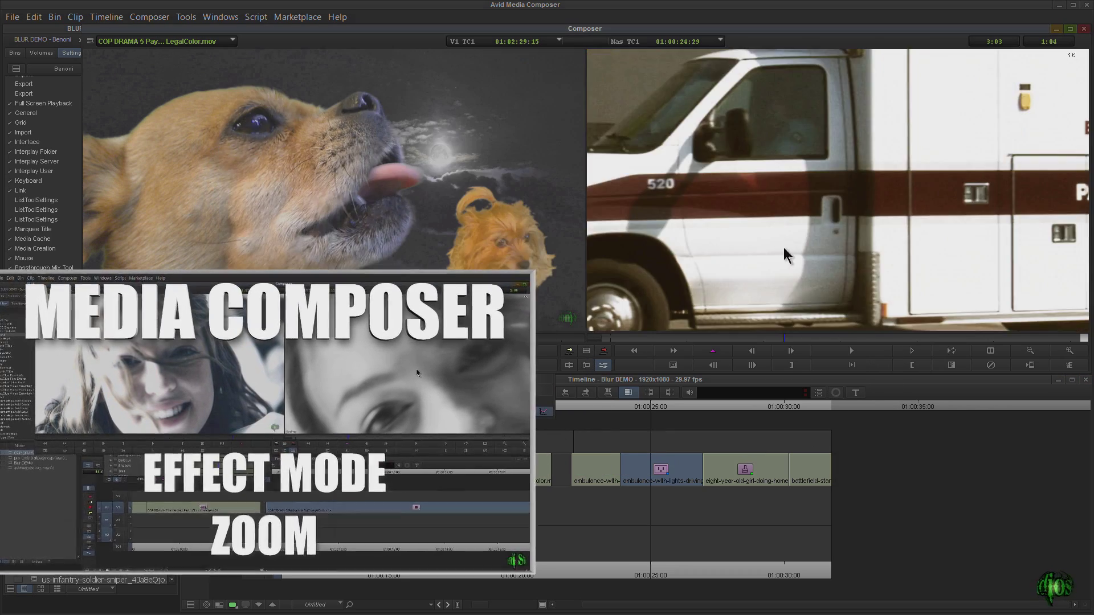
drag(785, 251, 820, 252)
key(ctrl+k)
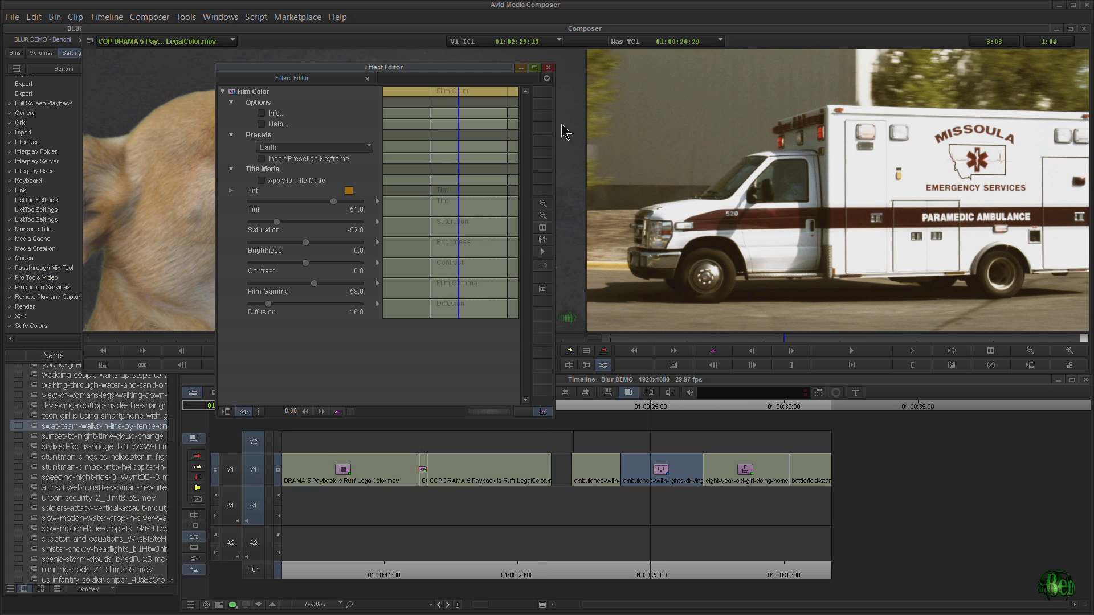
click(549, 67)
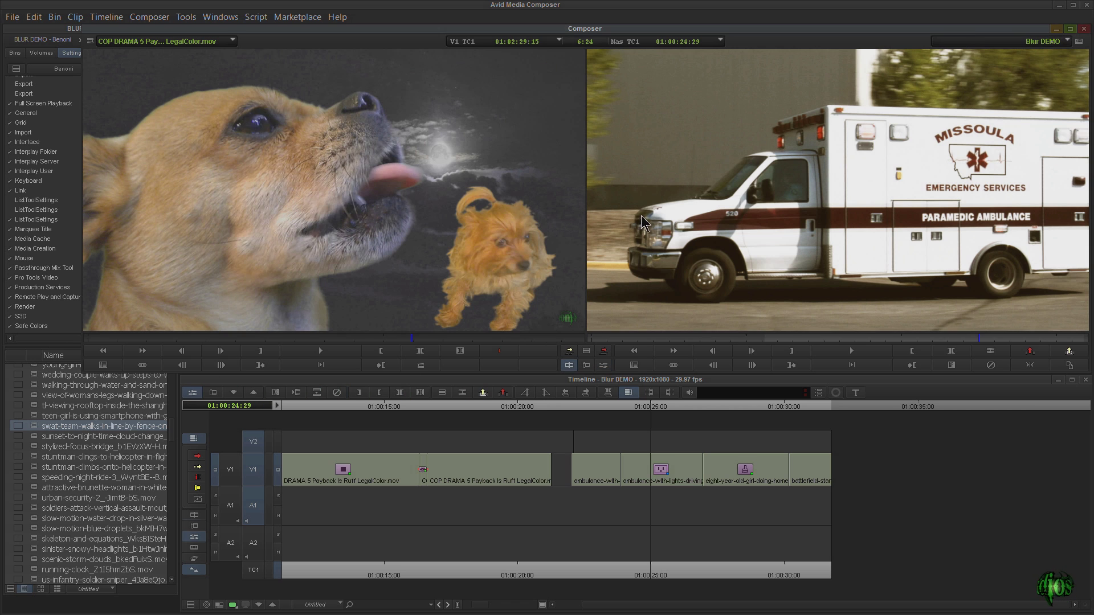
Park the playhead at 01:00:24:28 and open the Command Palette to examine its Reduce and Enlarge commands.
mouse_move(654, 412)
mouse_down()
mouse_move(642, 411)
mouse_move(681, 411)
mouse_move(649, 411)
mouse_up()
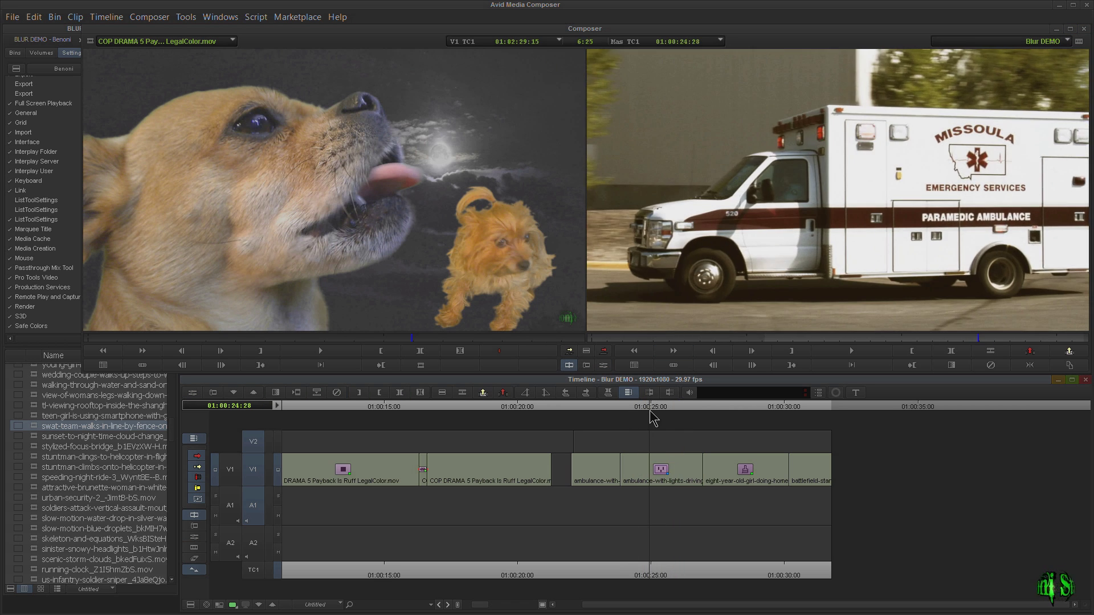
click(713, 215)
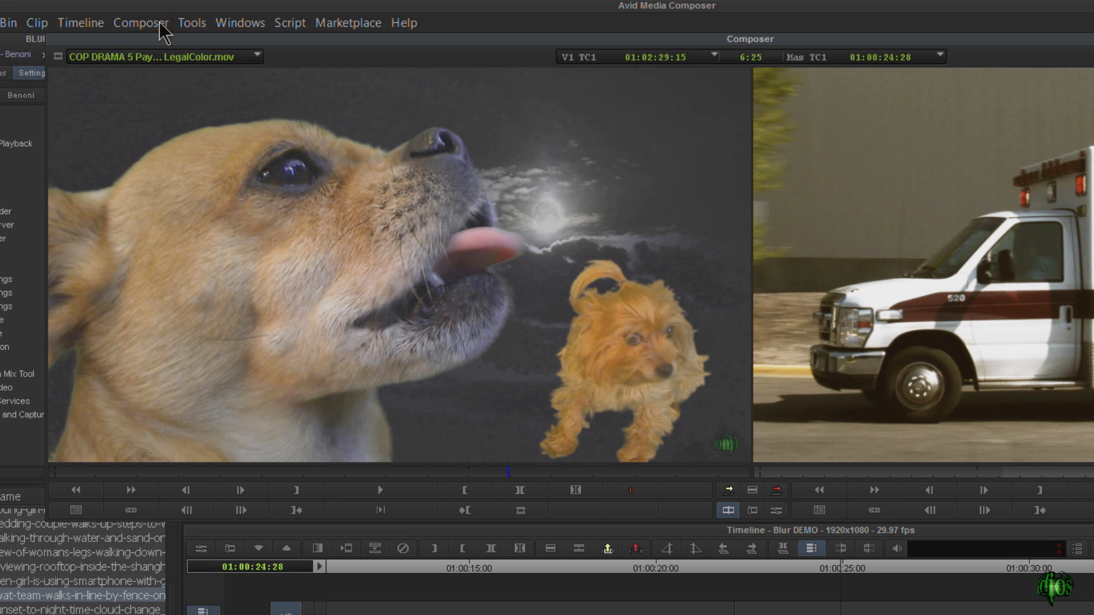
click(187, 17)
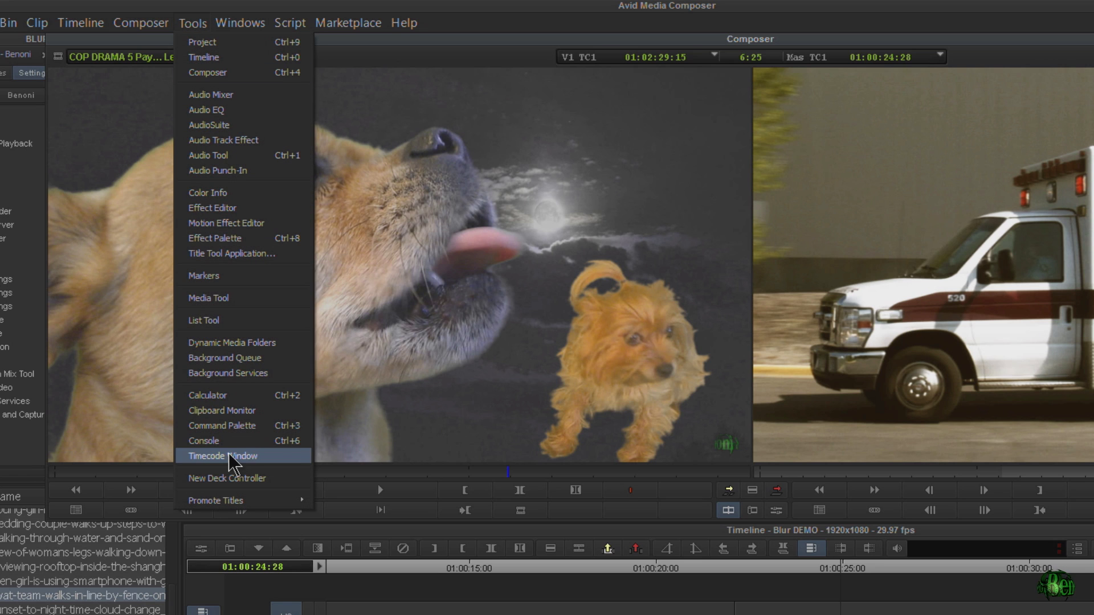
click(250, 433)
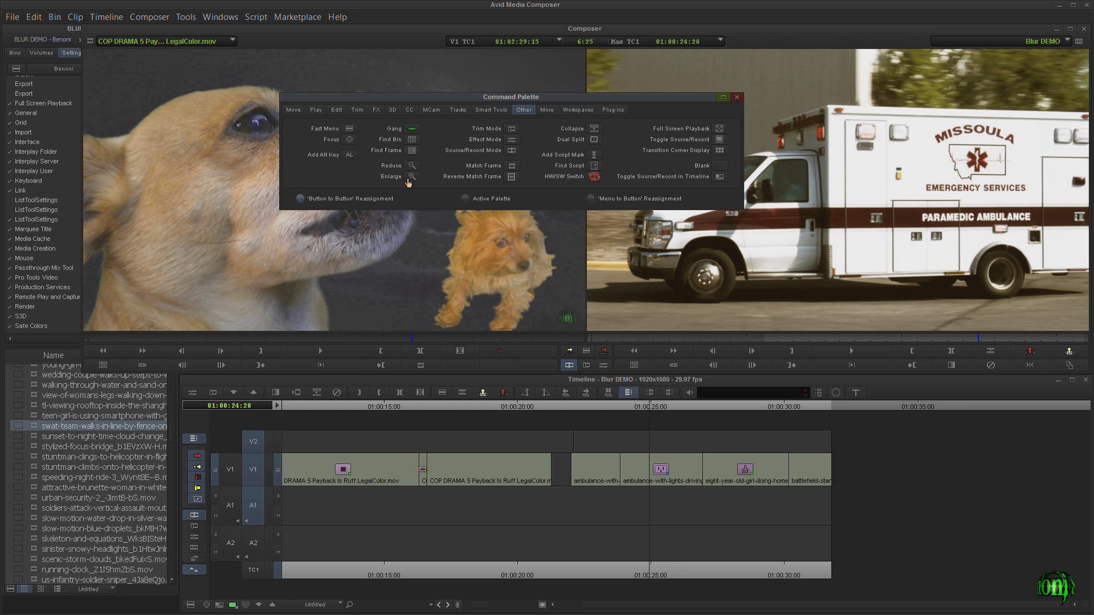
drag(410, 180, 653, 289)
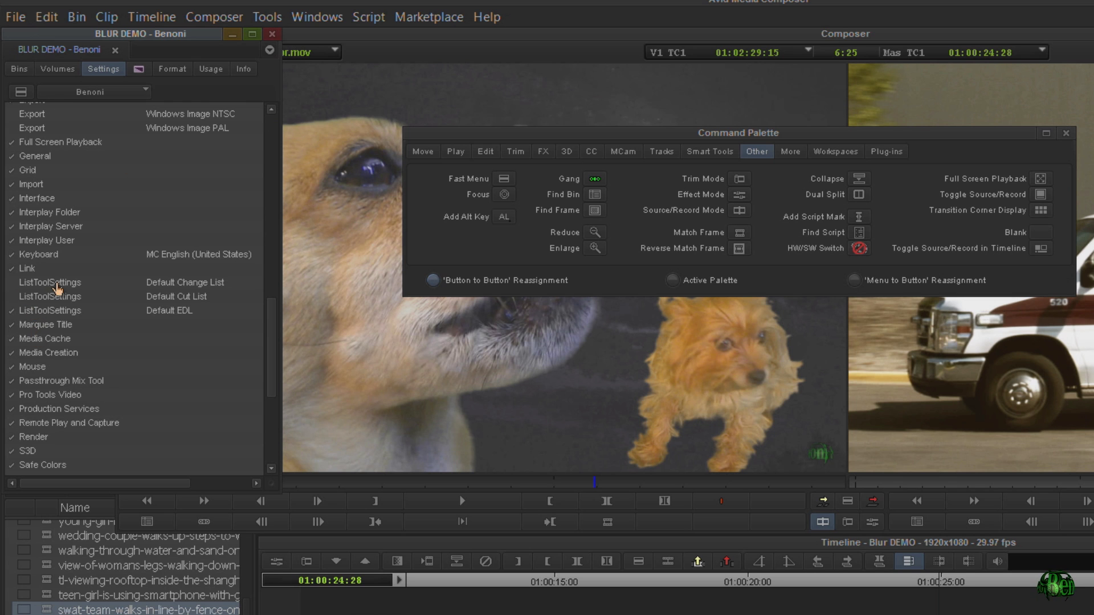
Open the Keyboard settings to examine the keys assigned to Reduce and Enlarge, and close the keyboard and Command Palette windows.
click(34, 181)
double_click(51, 261)
drag(781, 268, 766, 318)
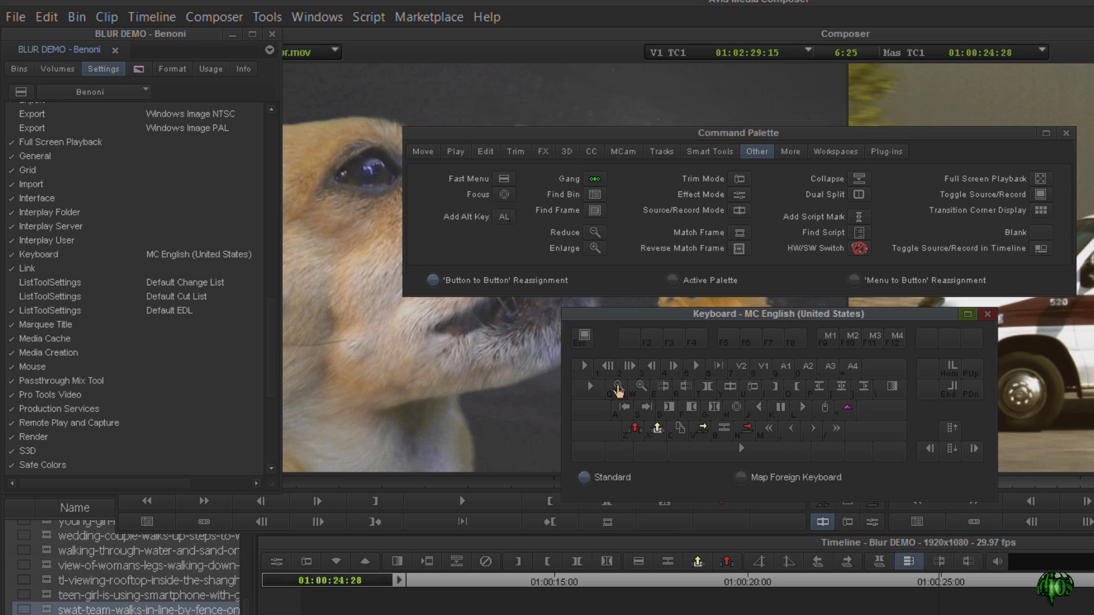
mouse_move(596, 233)
mouse_down()
mouse_move(645, 386)
mouse_move(607, 239)
mouse_up()
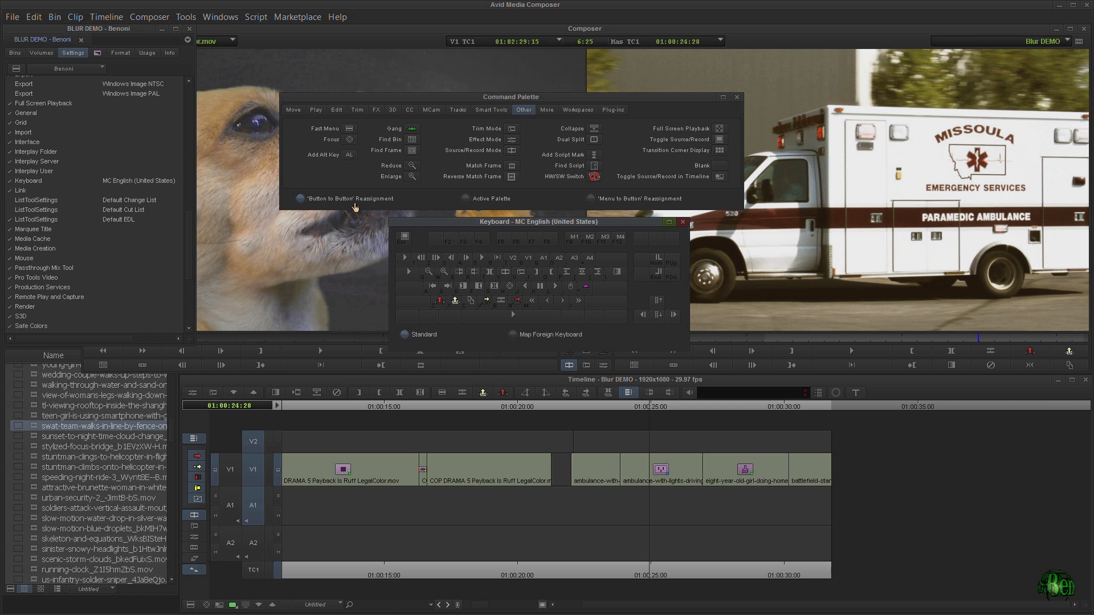
click(682, 221)
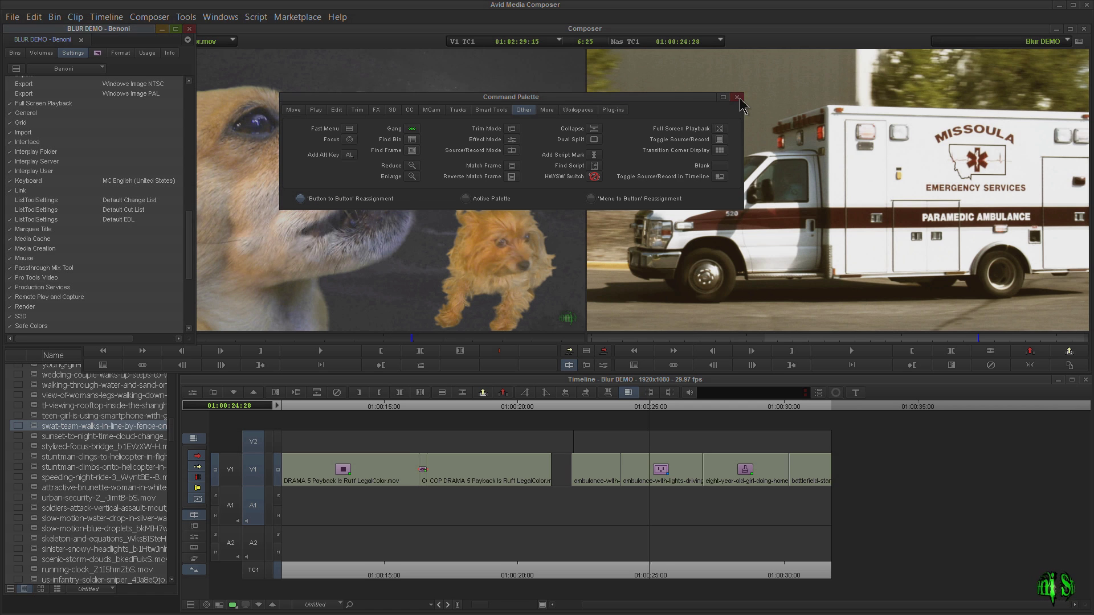
click(738, 98)
Reduce the record monitor picture to 50% and enlarge it to 1X on the ambulance at 01:00:25:00.
key(ctrl+k)
key(ctrl+k)
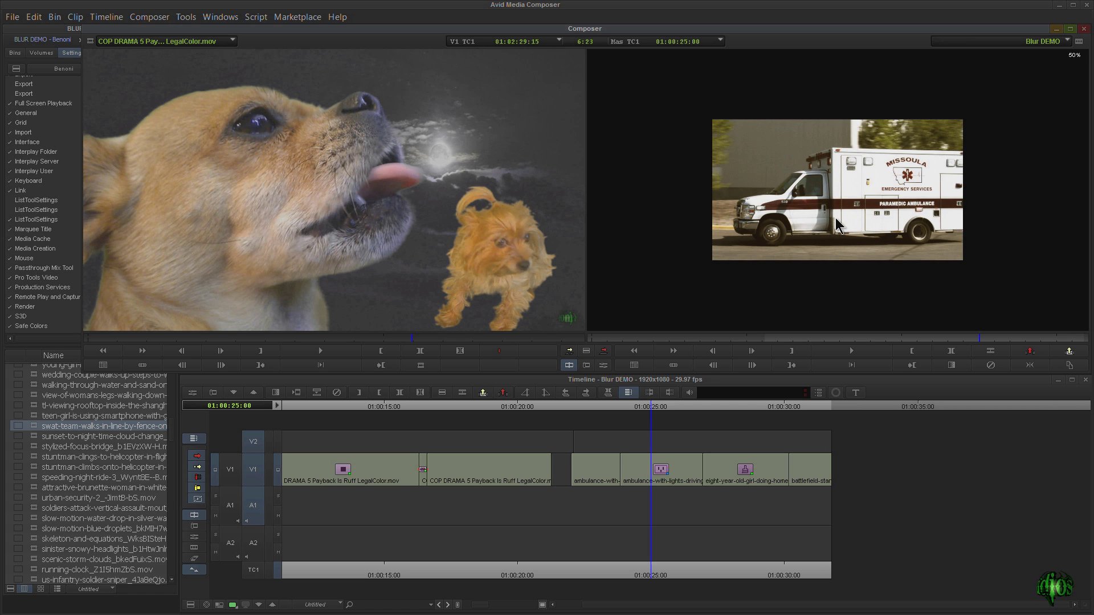
key(ctrl+l)
key(ctrl+l)
key(ctrl+l)
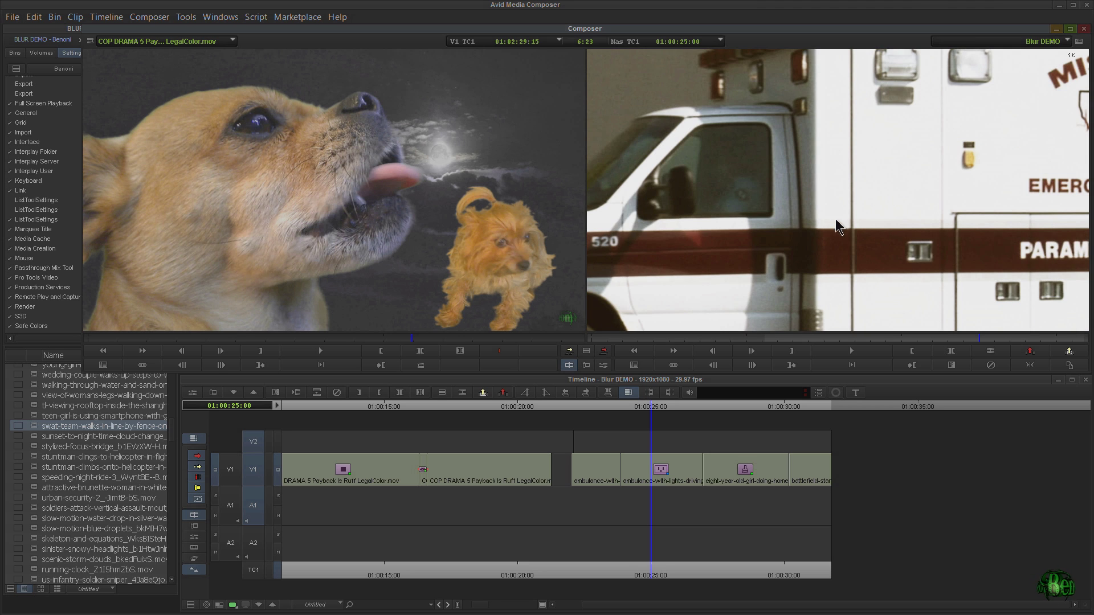
Park on the battlefield clip at 01:00:30:19, zoom the record monitor to 2X, and play the clip while enlarged.
drag(669, 416, 802, 408)
key(ctrl+k)
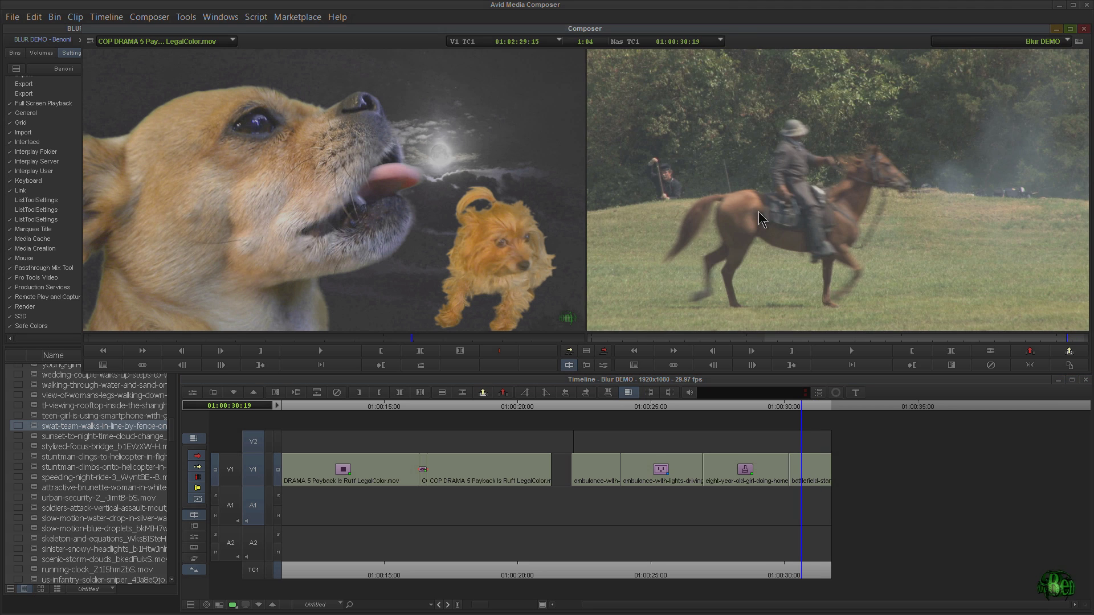
key(ctrl+l)
key(ctrl+l)
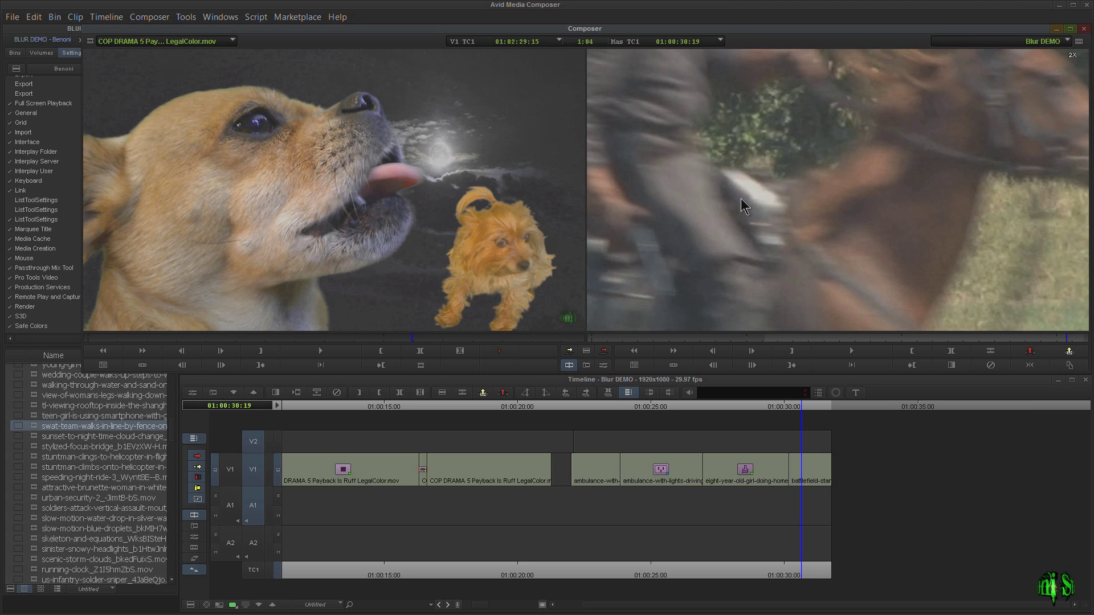
key(space)
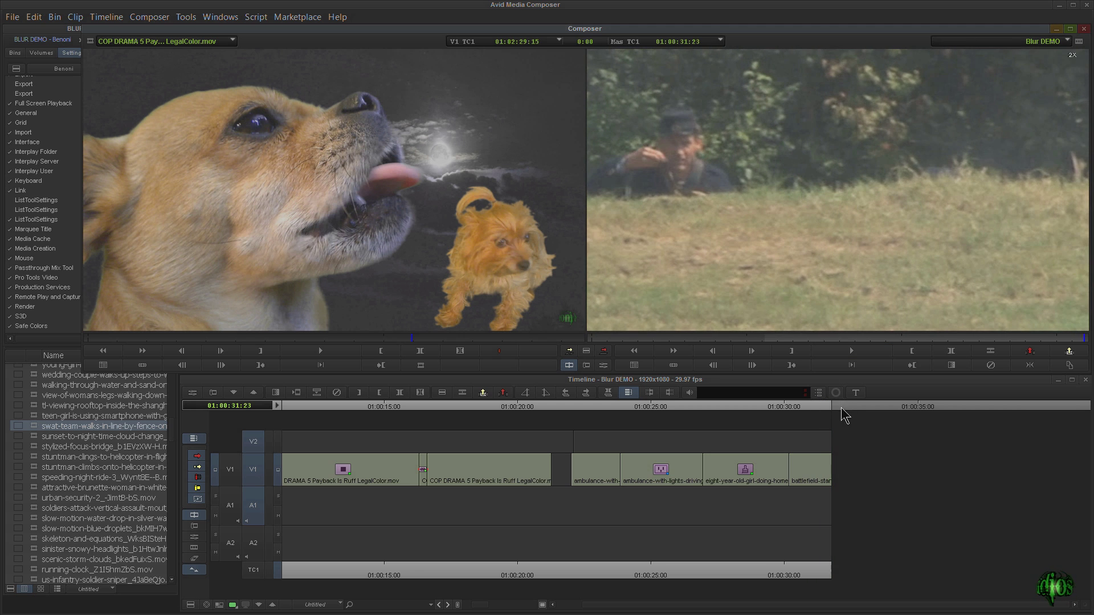
Return the playhead to the ambulance clip, park it at 01:00:25:02, and enlarge the timeline track heights.
drag(841, 408, 646, 419)
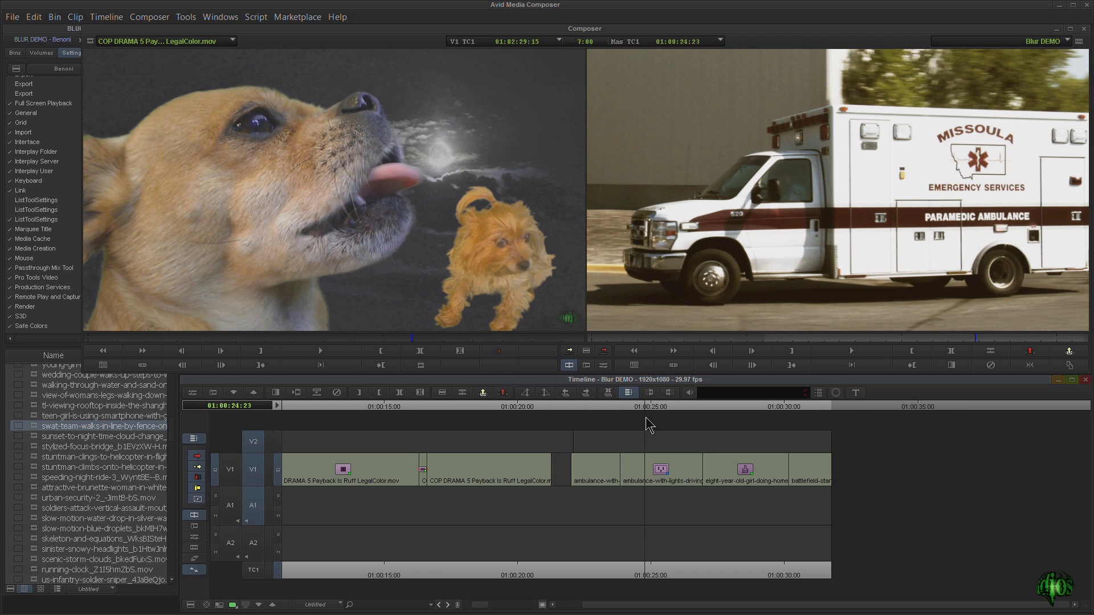
key(ctrl+l)
key(ctrl+l)
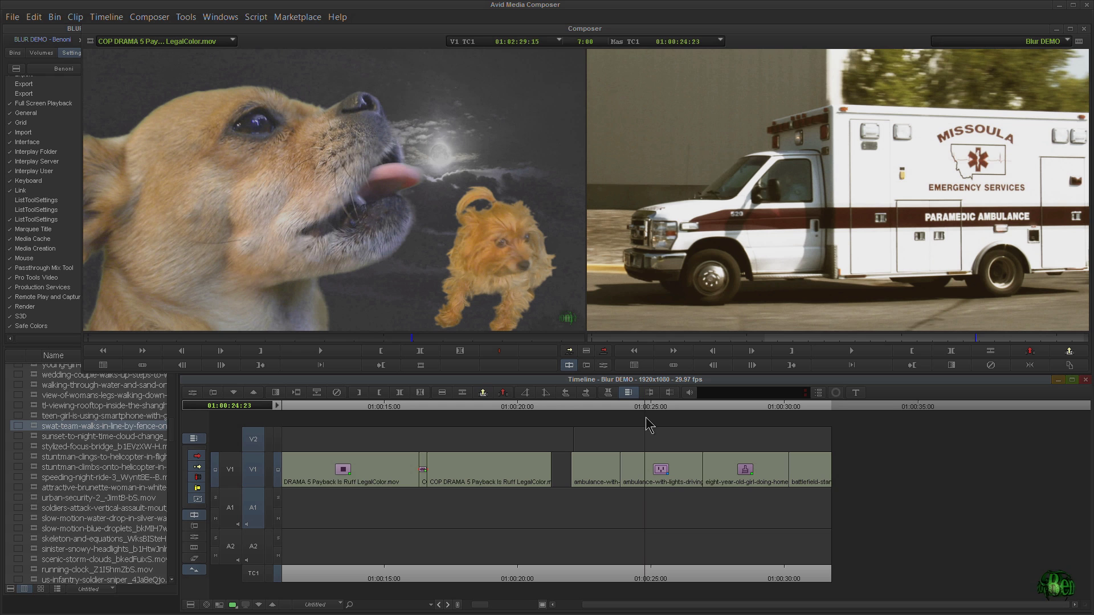
key(ctrl+l)
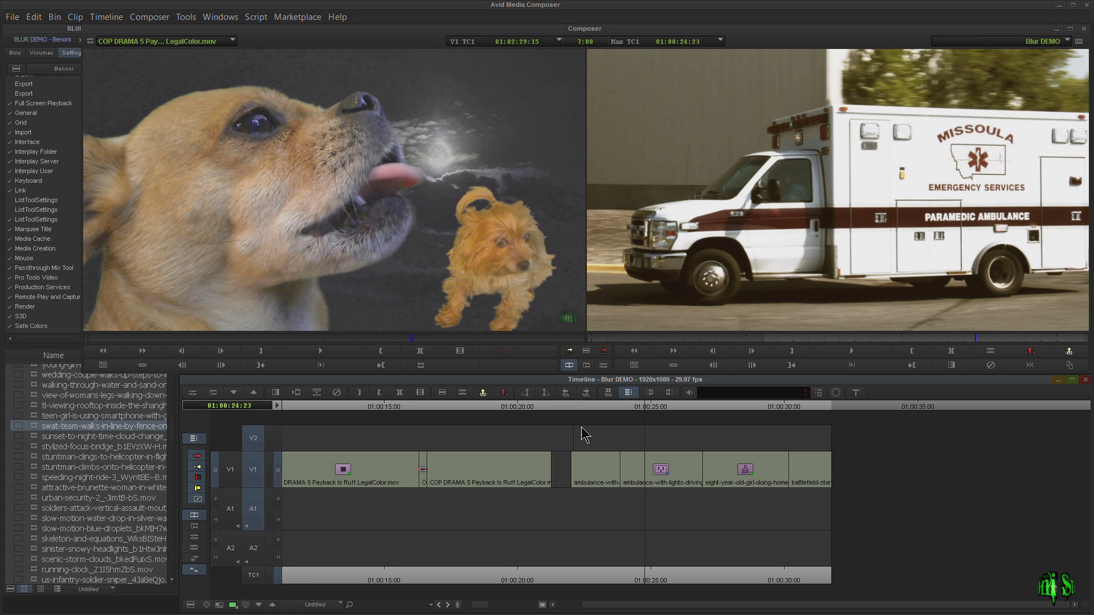
click(648, 409)
mouse_move(648, 409)
mouse_down()
mouse_move(638, 411)
mouse_move(652, 418)
mouse_up()
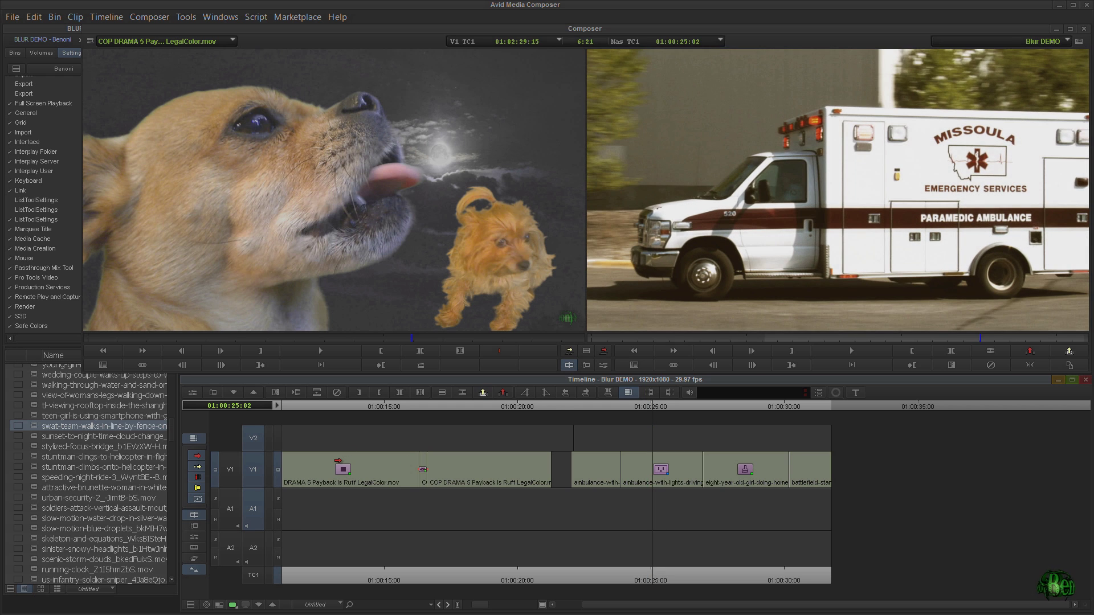
key(ctrl+l)
key(ctrl+l)
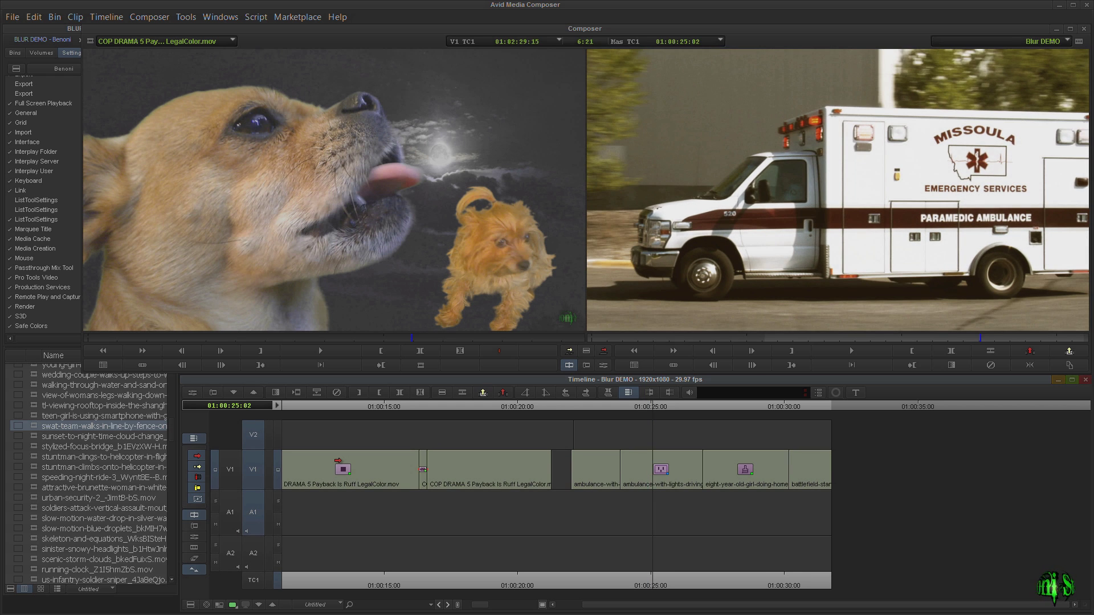
Reduce and enlarge the timeline track heights repeatedly, ending with slightly shorter tracks.
key(ctrl+k)
key(ctrl+k)
key(ctrl+k)
key(ctrl+k)
key(ctrl+k)
key(ctrl+k)
key(ctrl+k)
key(ctrl+l)
key(ctrl+l)
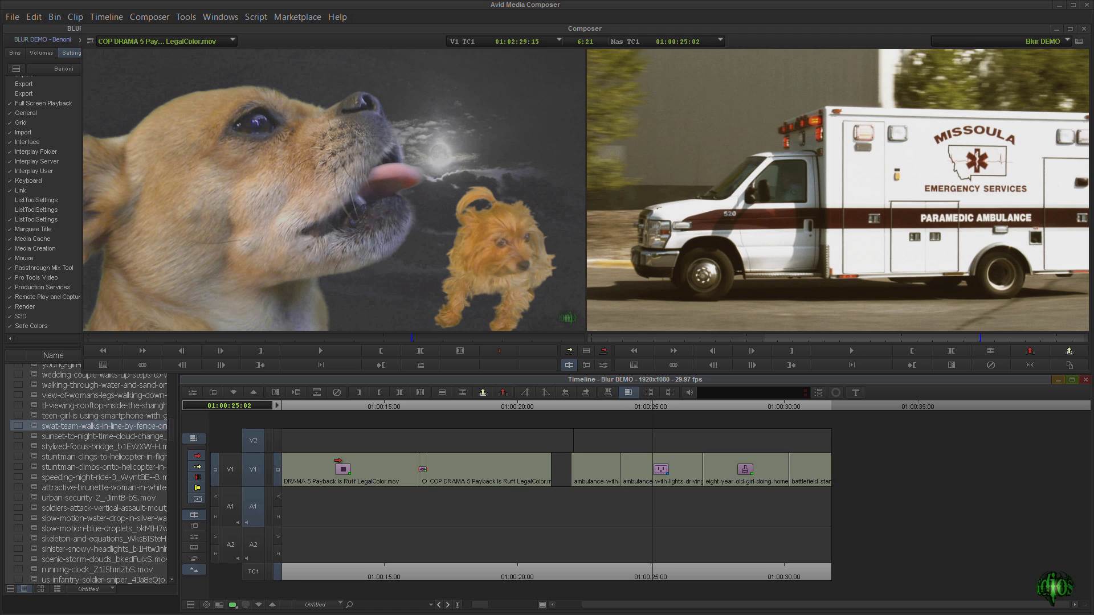
key(ctrl+k)
key(ctrl+k)
key(ctrl+k)
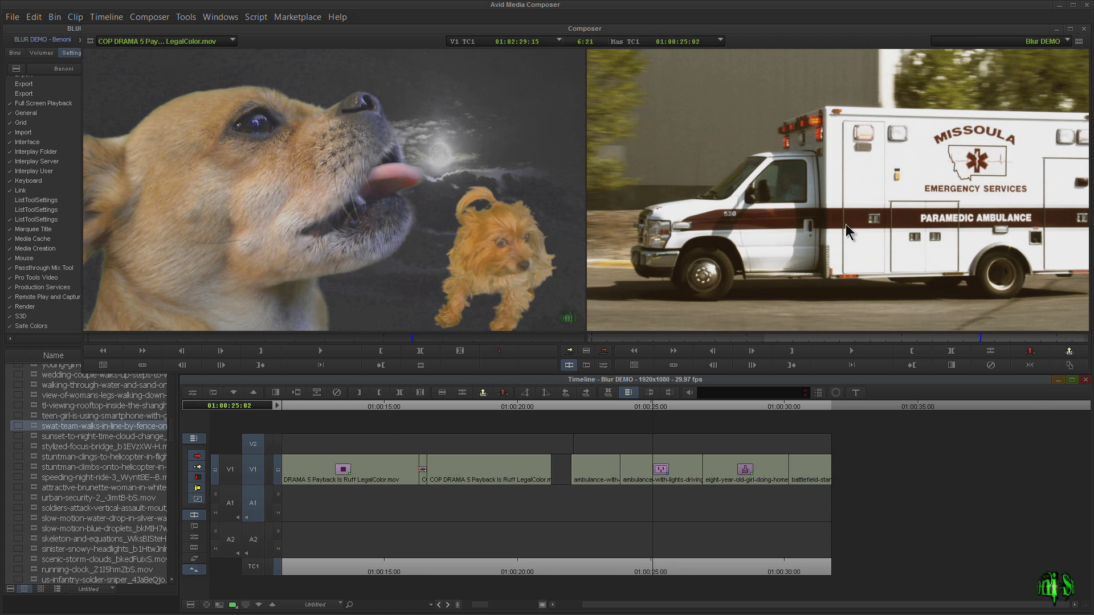
Switch focus between the source and record monitors and zoom the record monitor in to 2X on the ambulance.
click(820, 221)
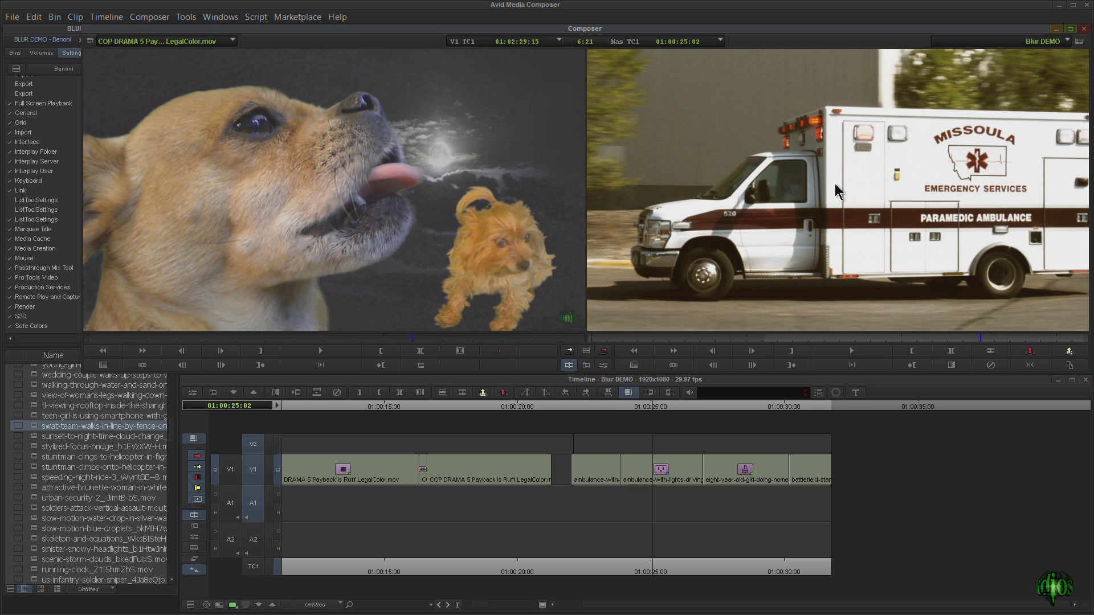
click(316, 230)
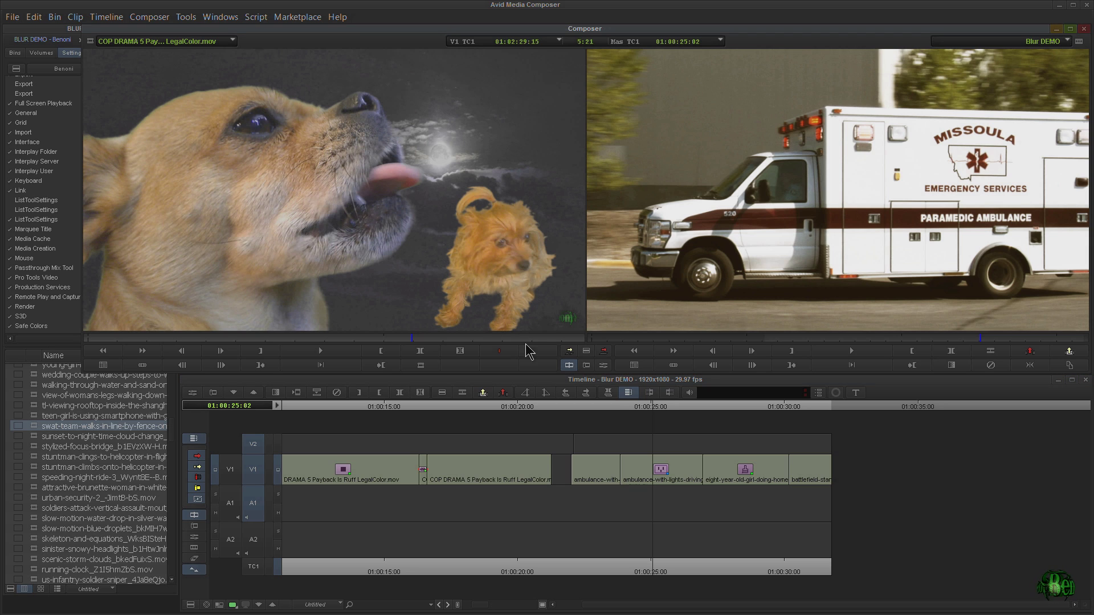
click(866, 224)
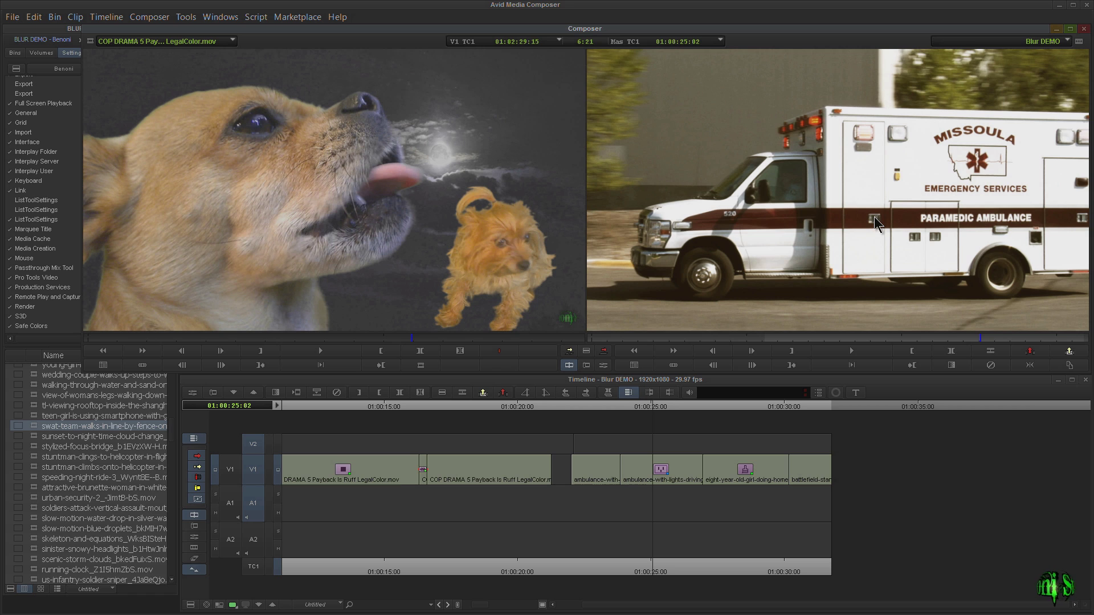
key(ctrl+l)
key(ctrl+l)
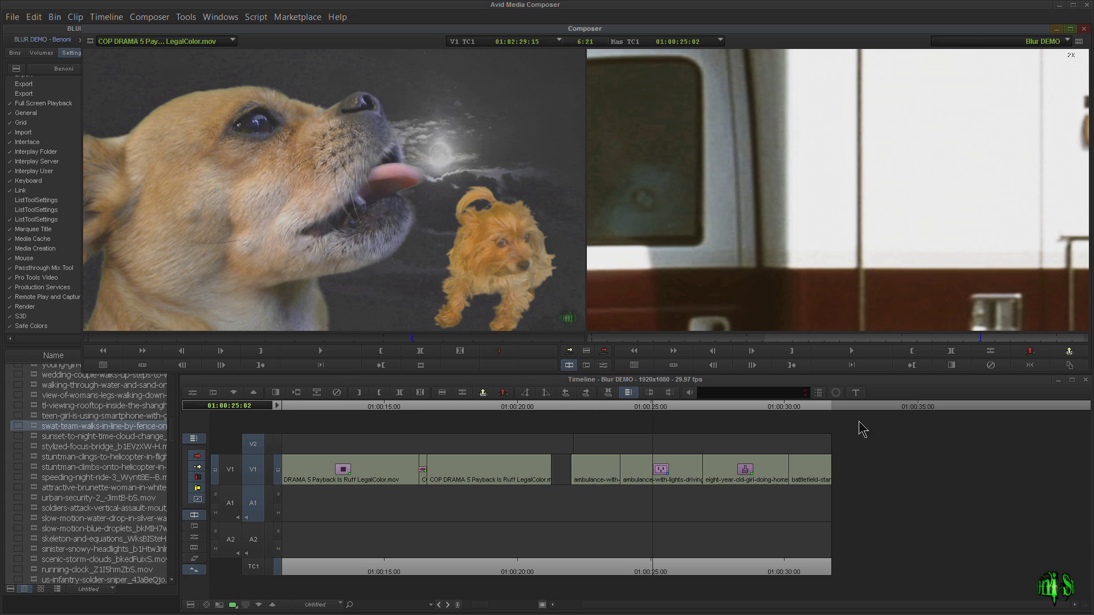
Park the playhead on the battlefield clip at 01:00:30:23 and enlarge the timeline track heights by one increment.
click(809, 406)
drag(807, 406, 805, 407)
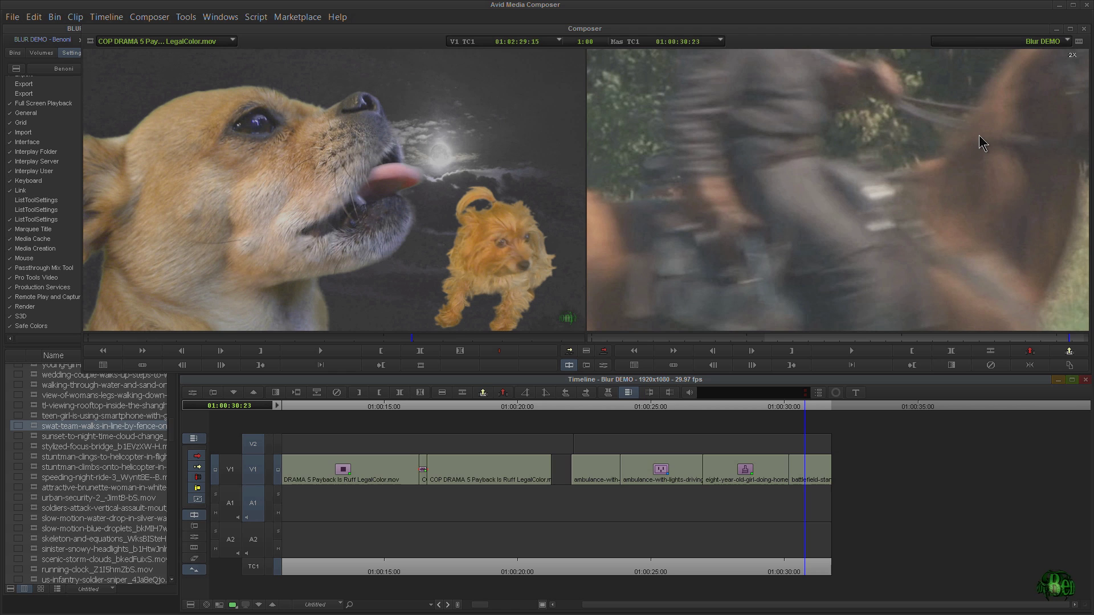
key(ctrl+l)
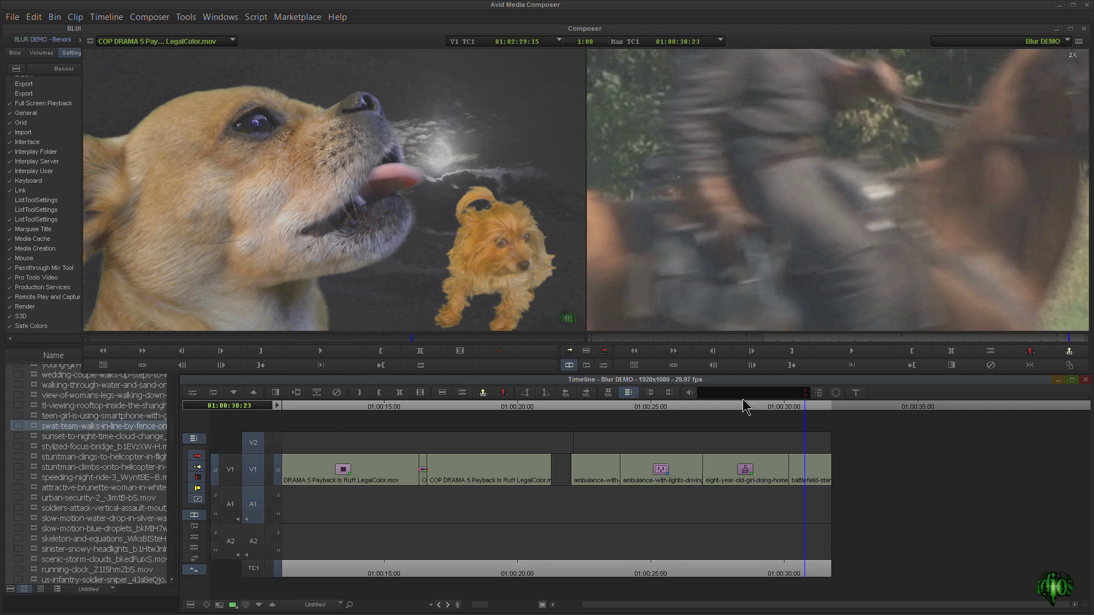
Zoom the record monitor in to 8X on the battlefield horse rider.
click(935, 182)
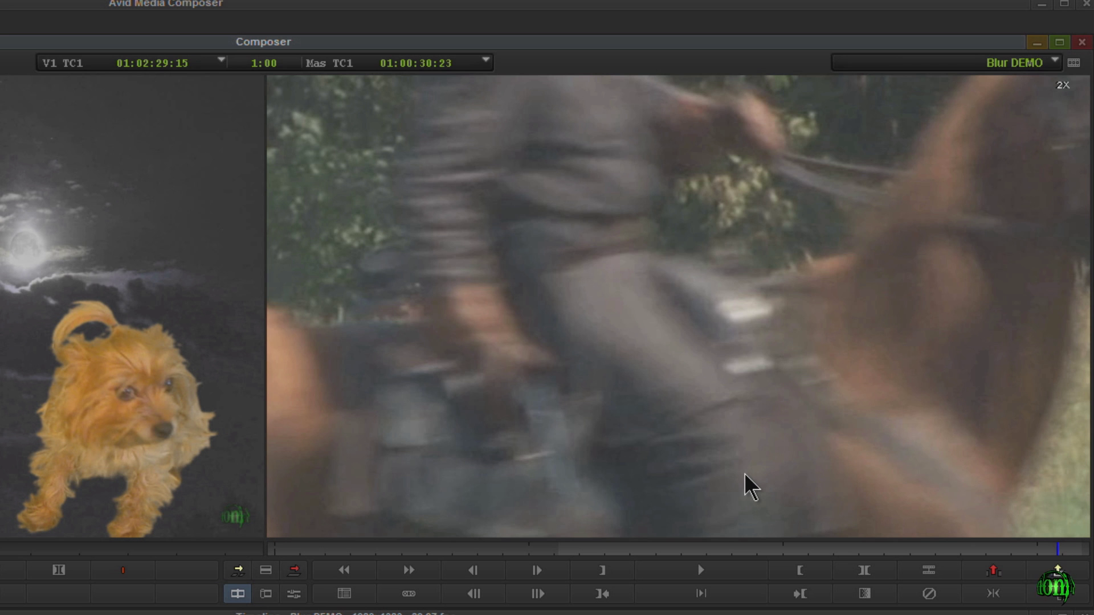
key(ctrl+l)
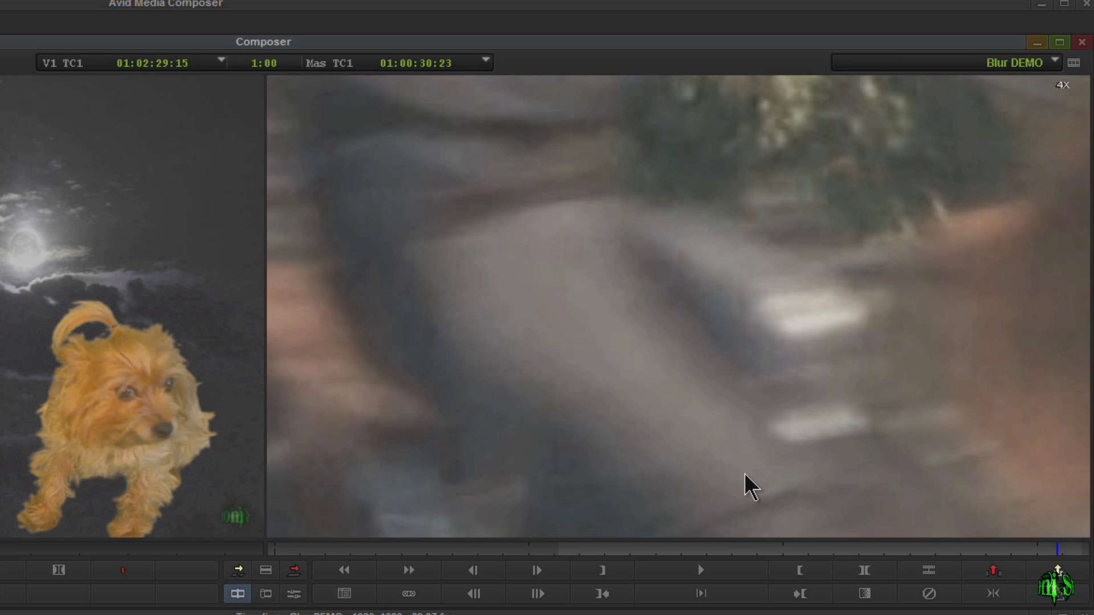
key(ctrl+shift+l)
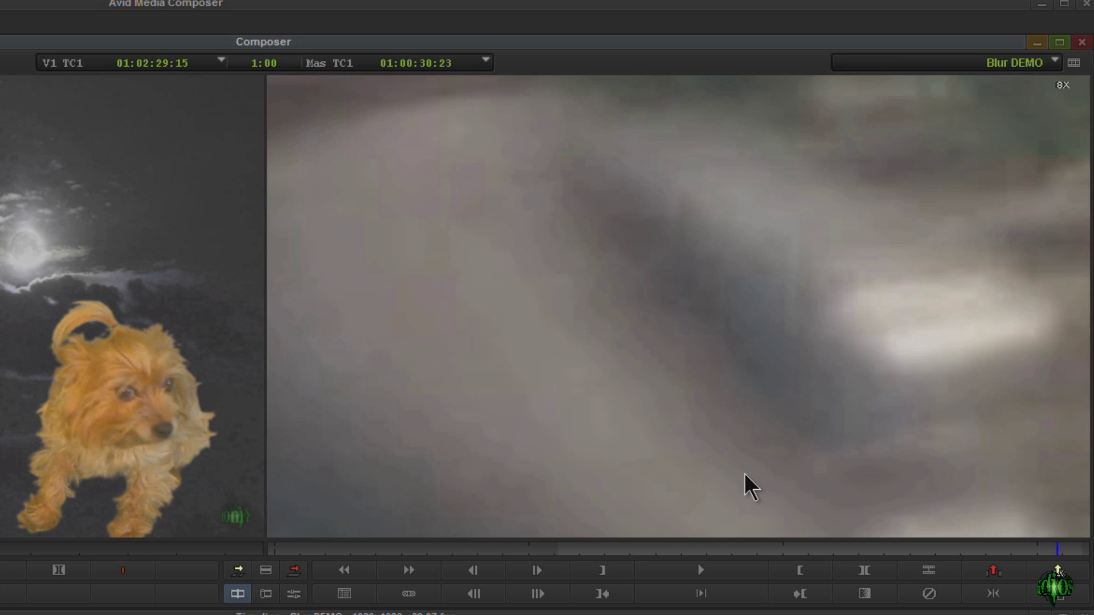
Zoom the record monitor out step by step to 25%.
key(ctrl+shift+k)
key(ctrl+shift+k)
key(ctrl+shift+k)
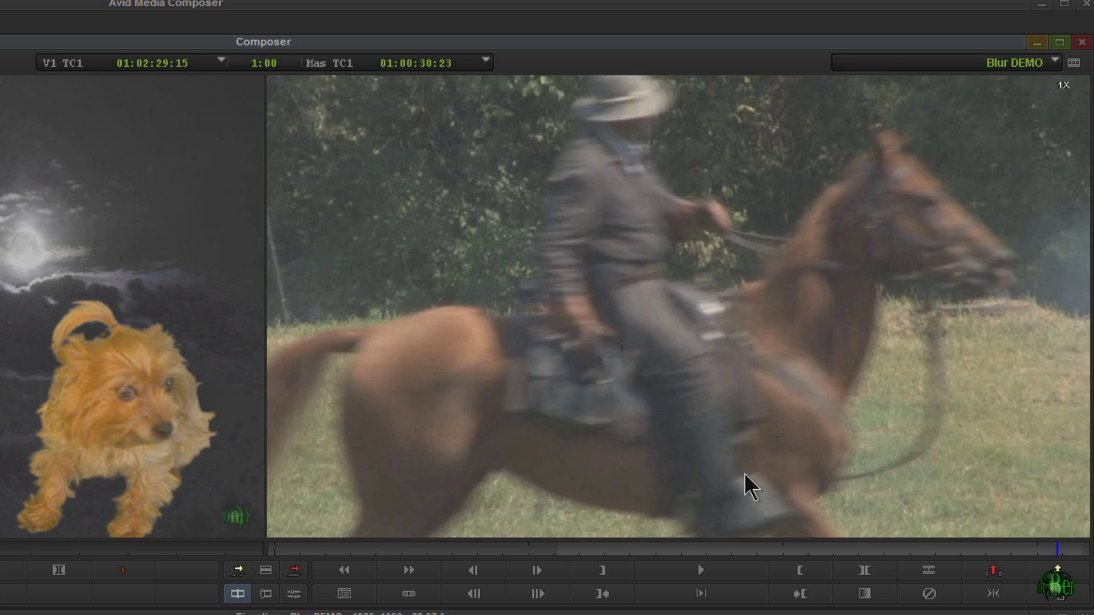
key(ctrl+shift+k)
key(ctrl+shift+k)
key(ctrl+shift+k)
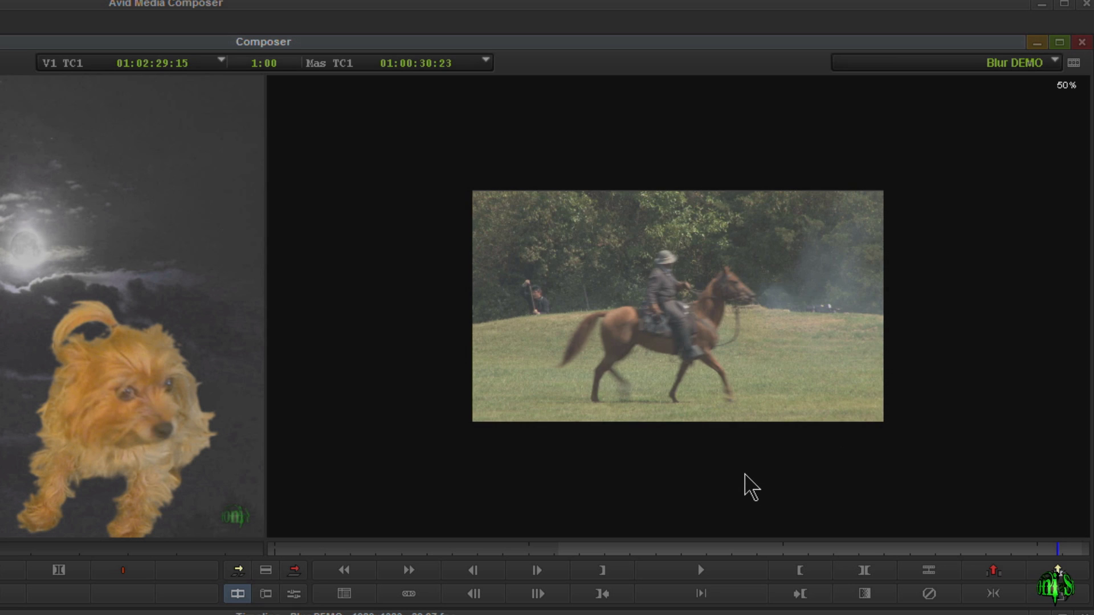
key(ctrl+shift+k)
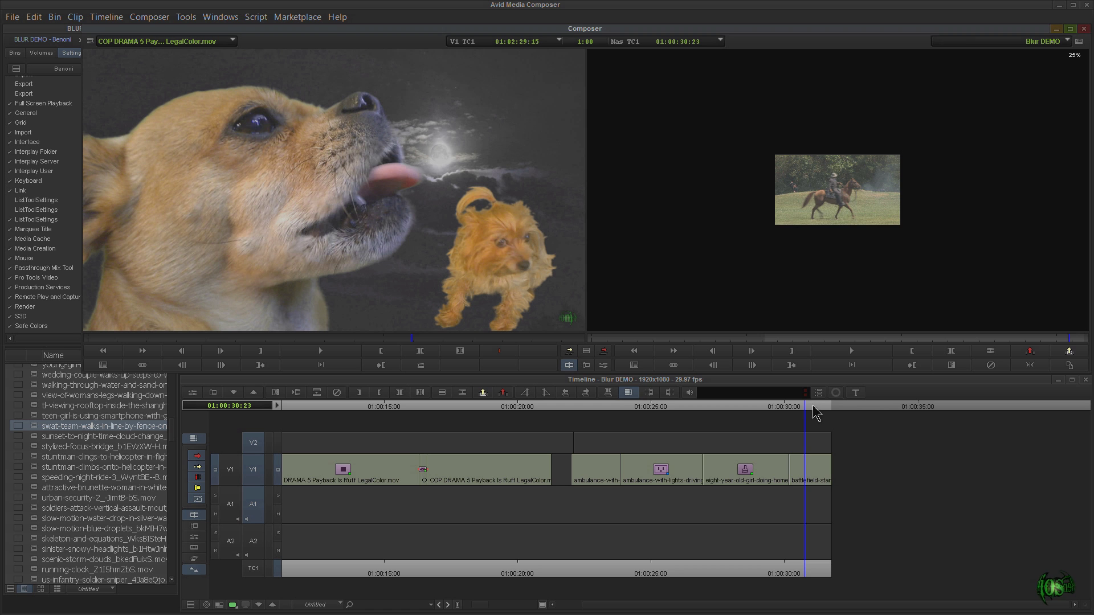
Play the battlefield clip at the reduced size and park the playhead back on it at 01:00:30:12.
drag(805, 406, 791, 405)
click(853, 349)
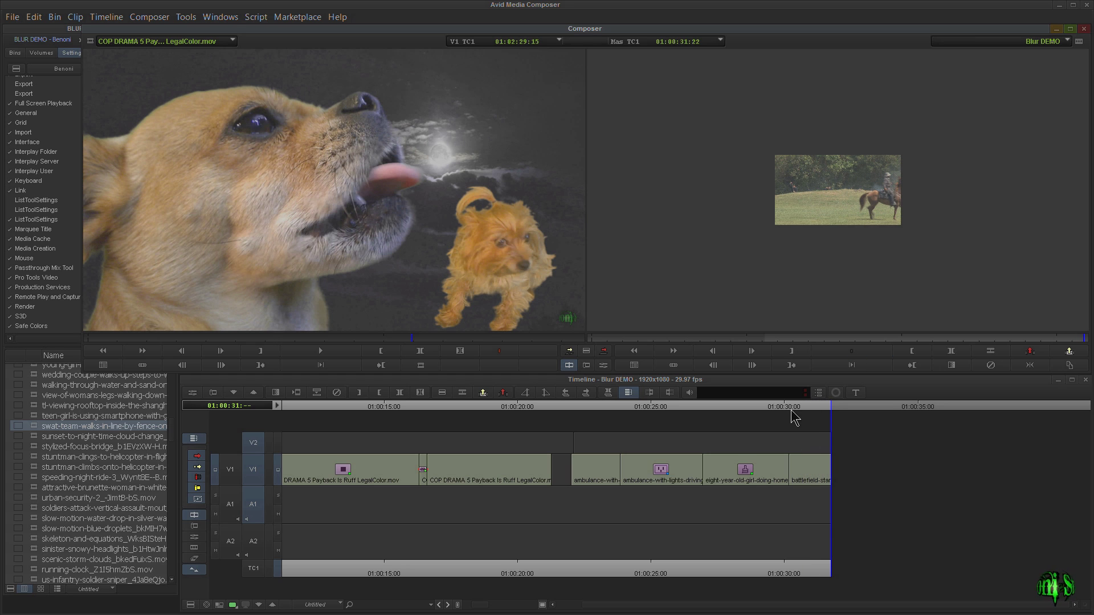
click(805, 408)
click(797, 408)
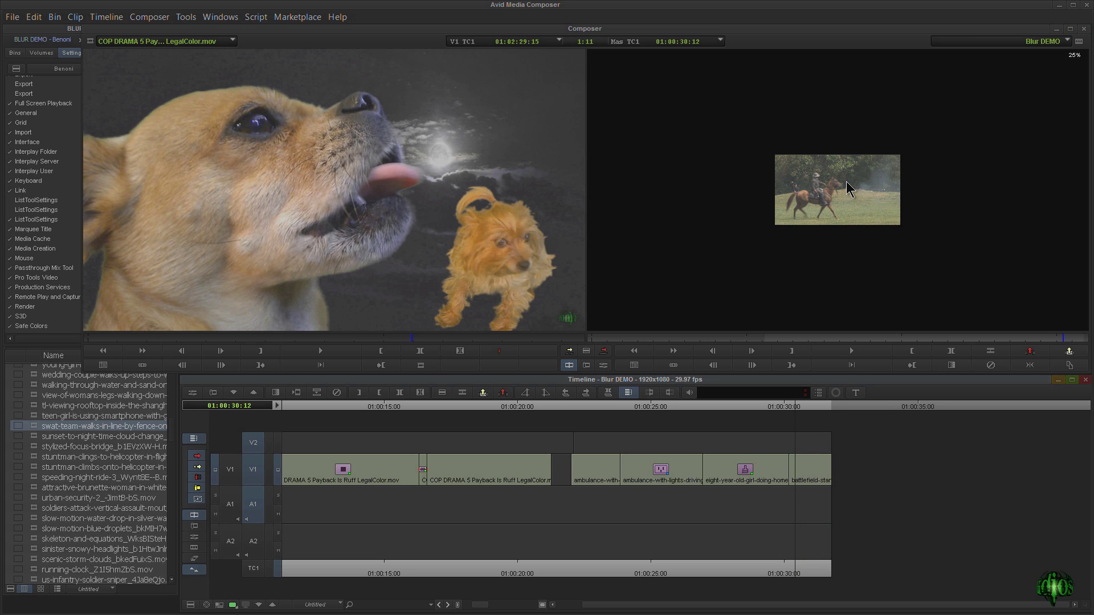
Switch focus back and forth between the record and source monitors, ending with the source monitor active.
click(857, 192)
click(332, 191)
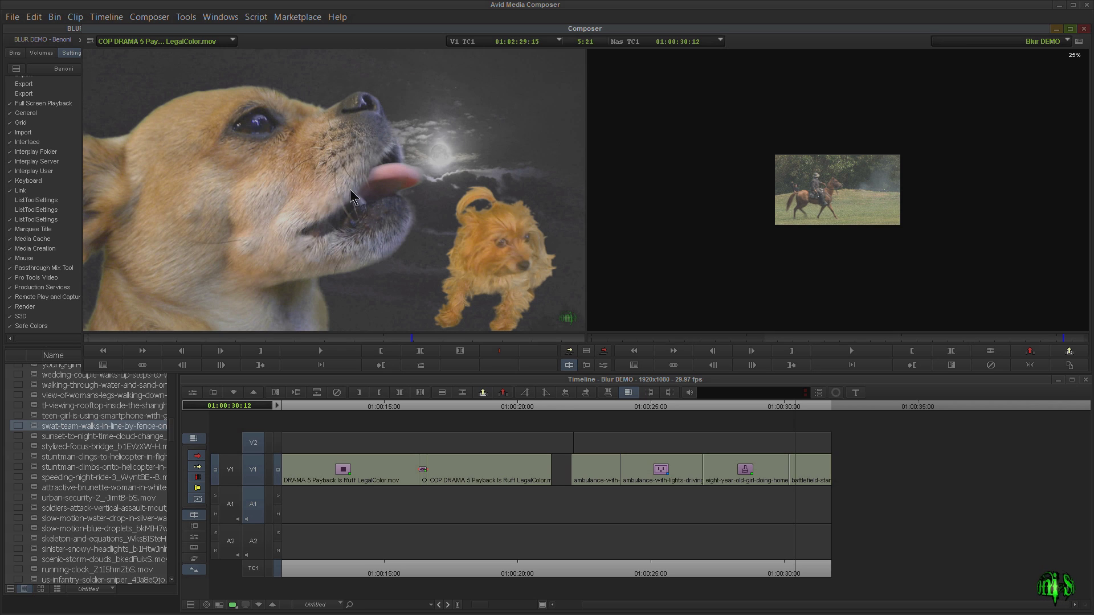
click(758, 192)
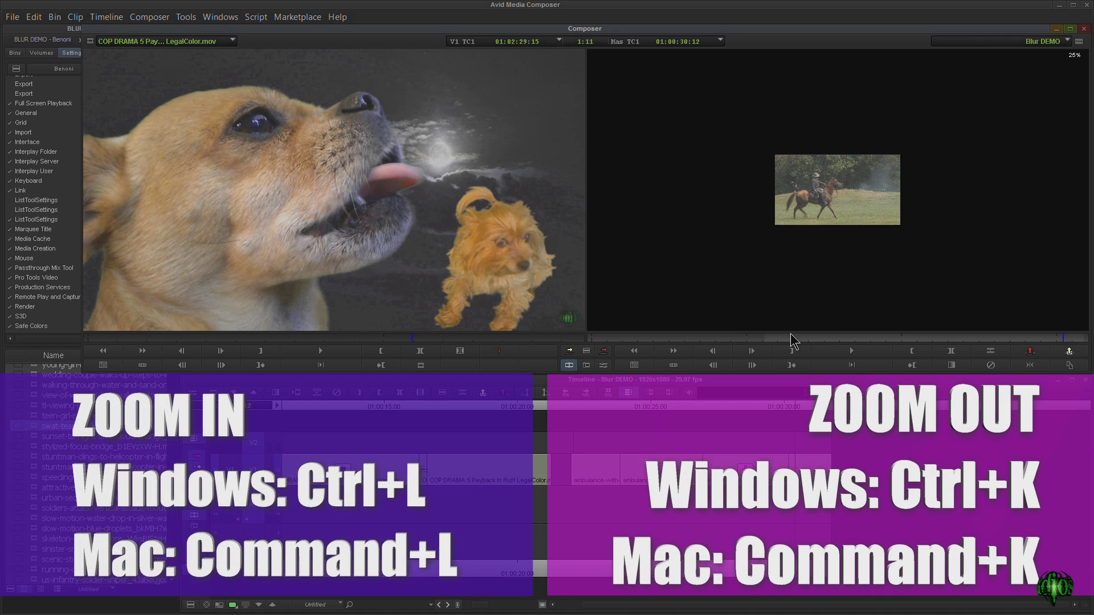
click(276, 216)
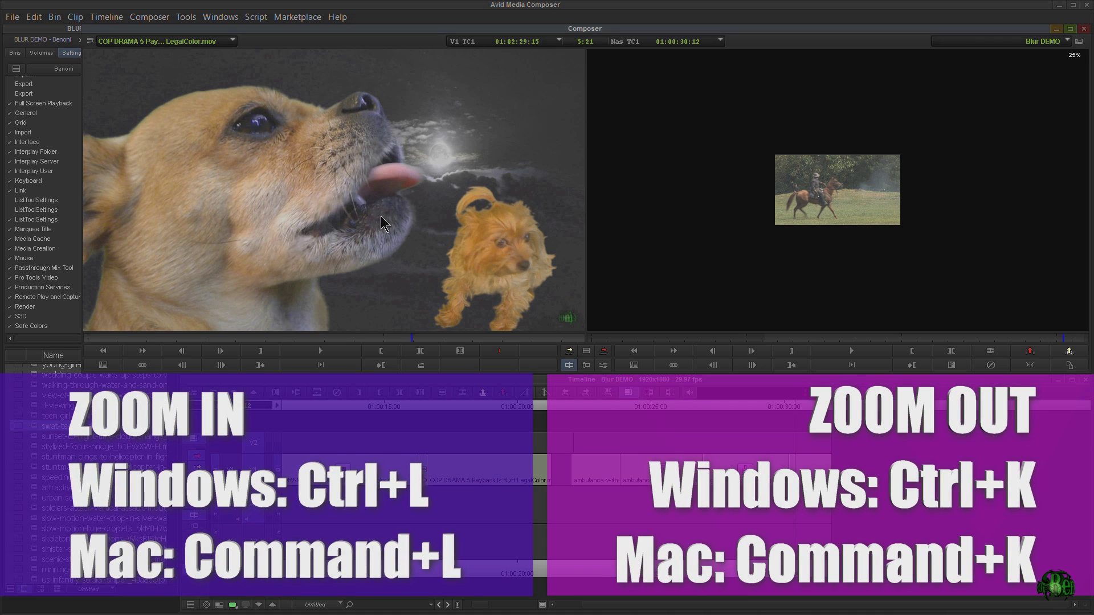
Zoom the source monitor in and out on the dog clip repeatedly, ending at 4X.
key(ctrl+l)
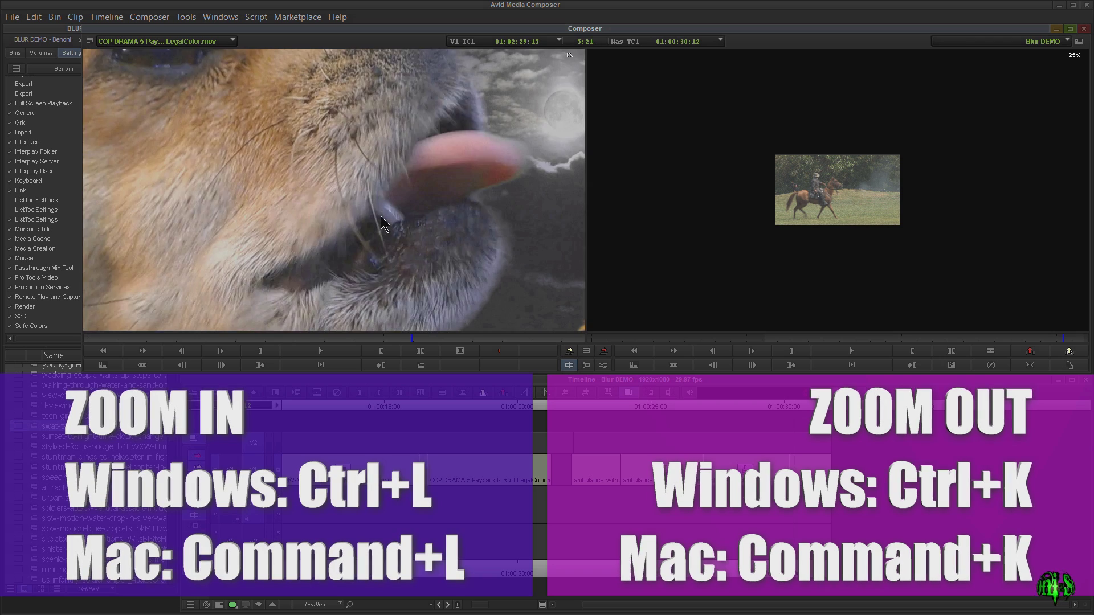
key(ctrl+k)
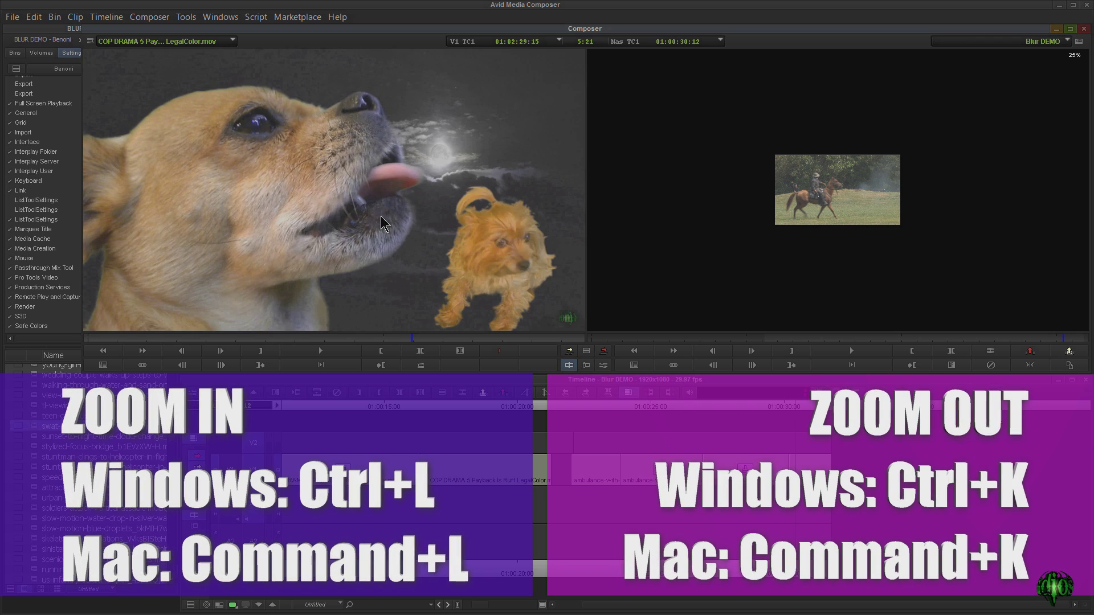
key(ctrl+k)
key(ctrl+k)
key(ctrl+l)
key(ctrl+l)
key(ctrl+l)
key(ctrl+l)
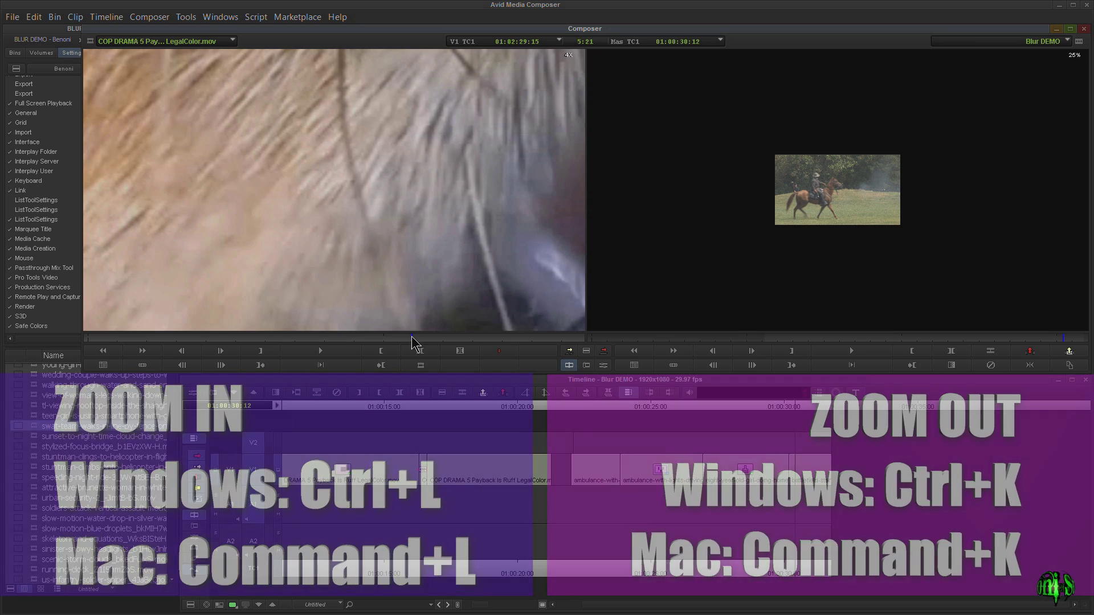
Move the source clip back one frame to 01:02:29:14 and pan the enlarged image to the dog's eye and nose.
mouse_move(412, 336)
mouse_down()
mouse_move(389, 341)
mouse_move(412, 342)
mouse_up()
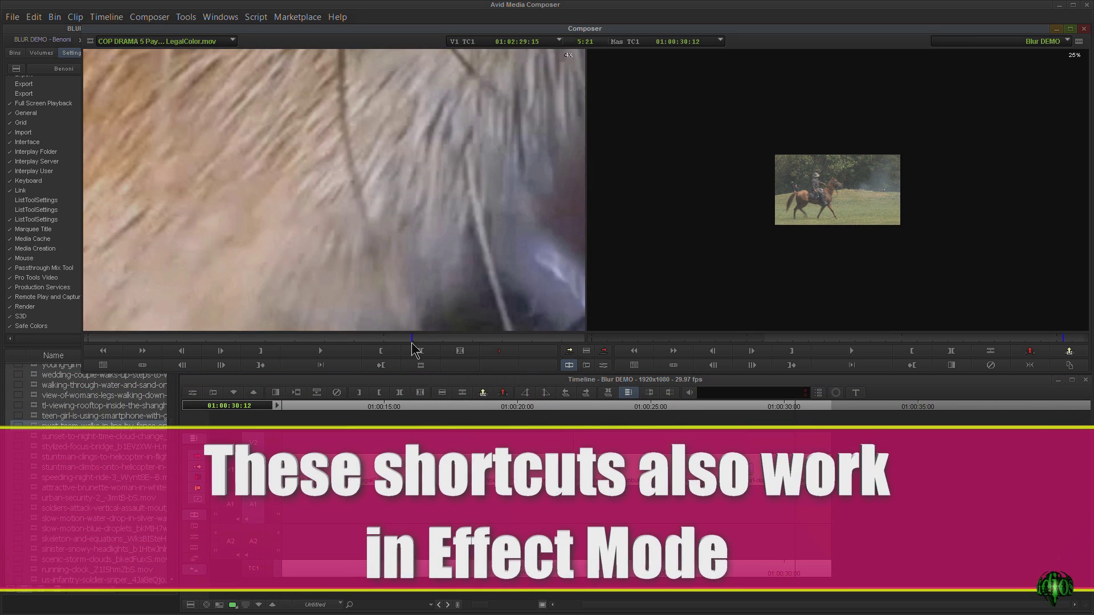
key(Left)
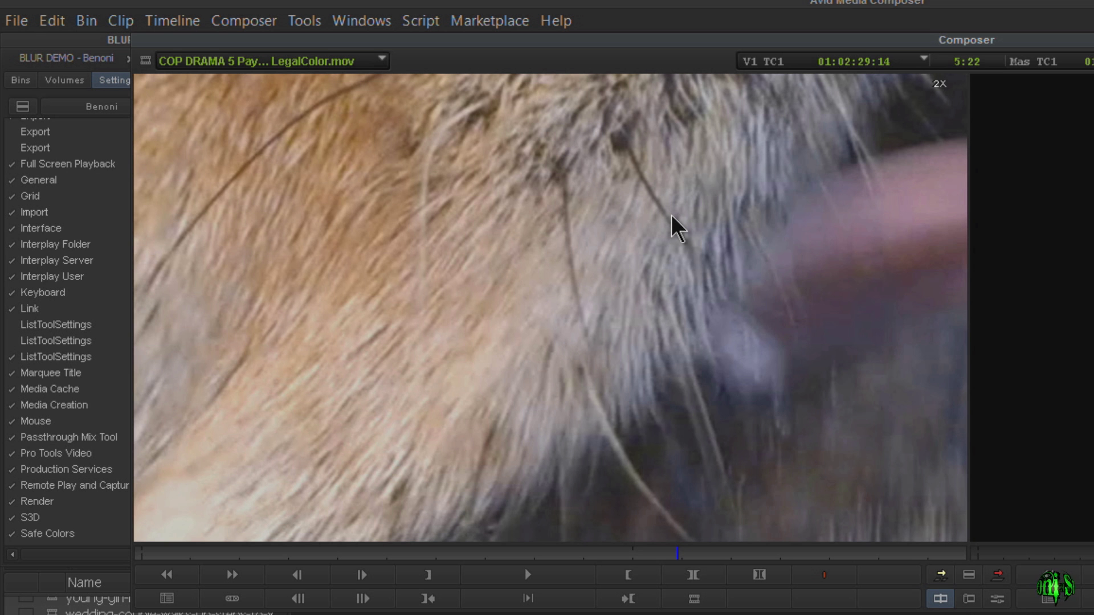
key(ctrl+alt)
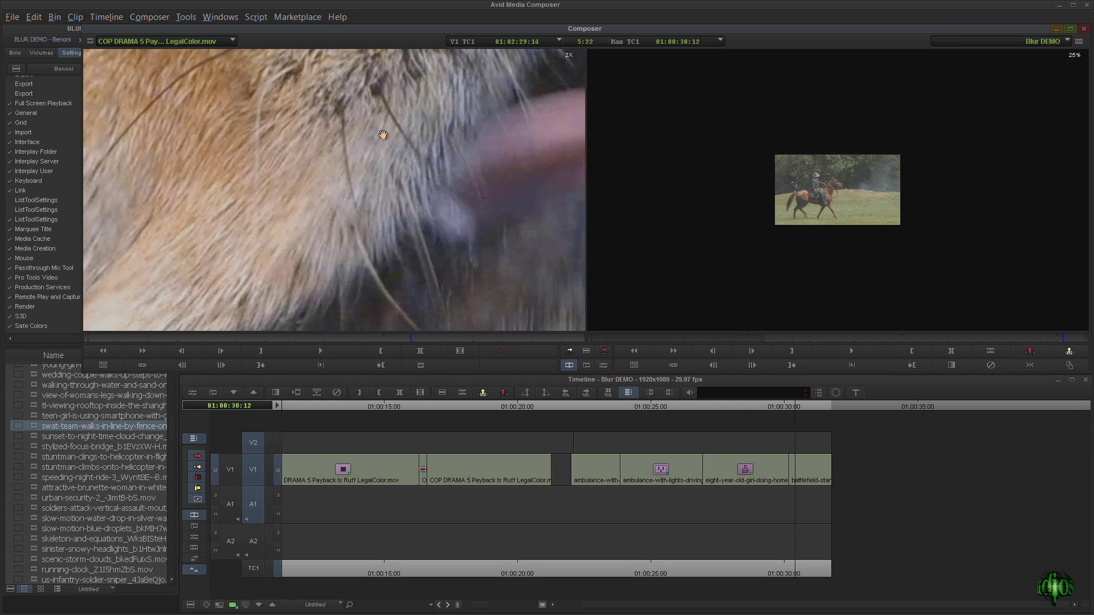
drag(384, 132, 346, 243)
drag(391, 185, 383, 293)
drag(267, 148, 385, 143)
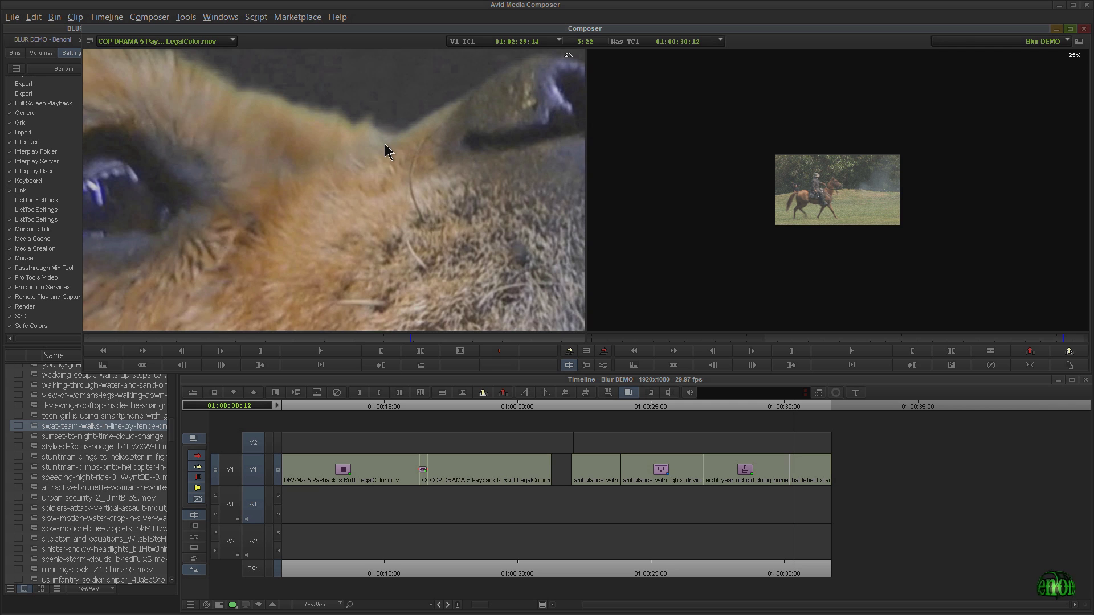
Play the enlarged source clip up to 01:02:31:21 and zoom the source monitor out to the whole frame.
click(305, 350)
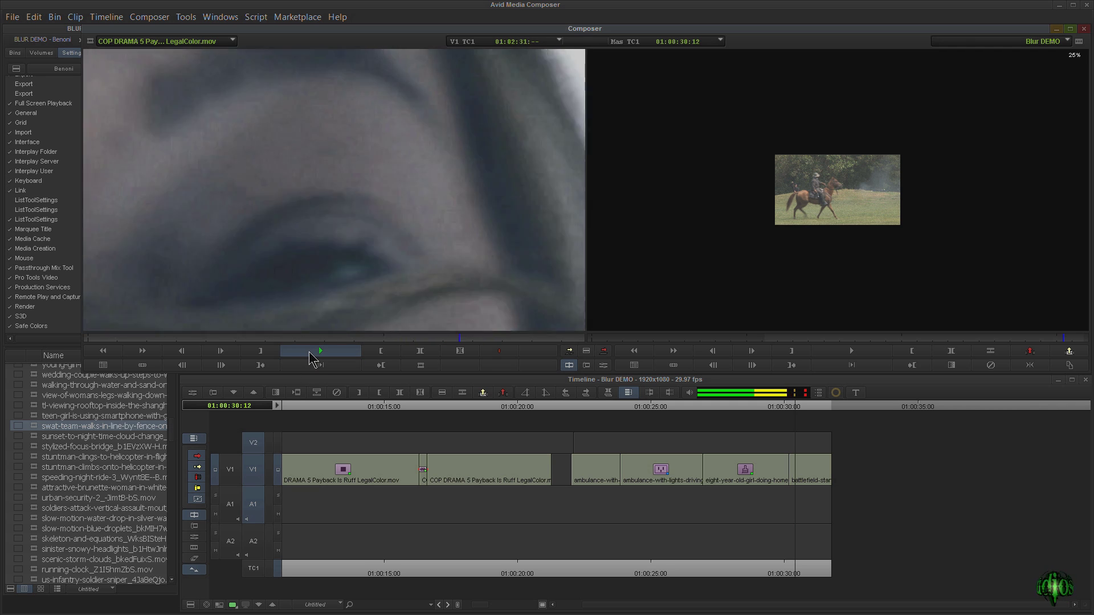
click(309, 351)
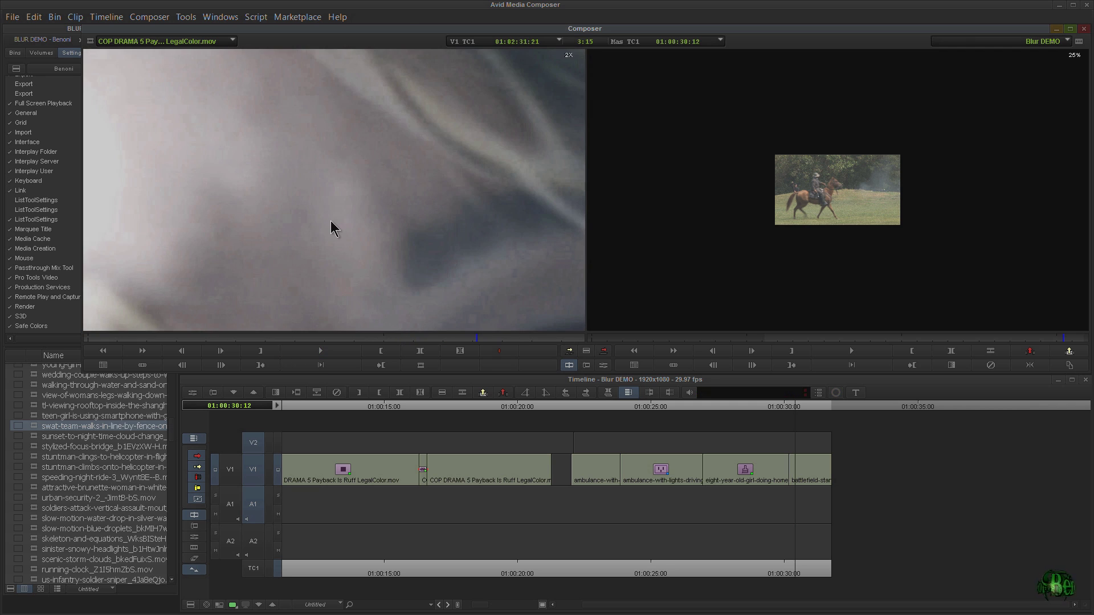
key(ctrl+k)
key(ctrl+k)
key(ctrl+k)
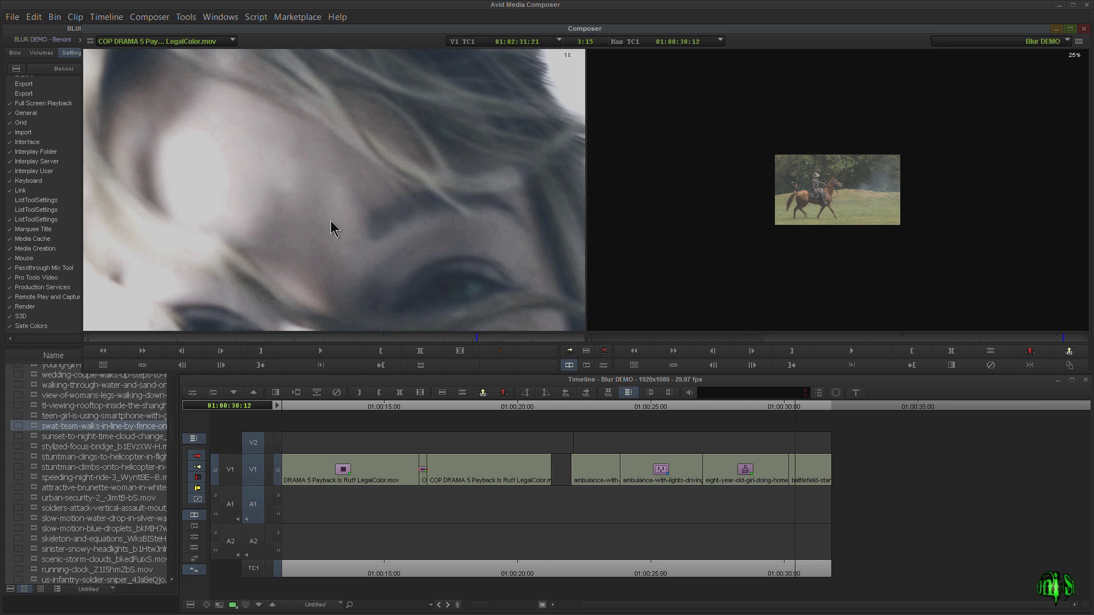
key(ctrl+shift+l)
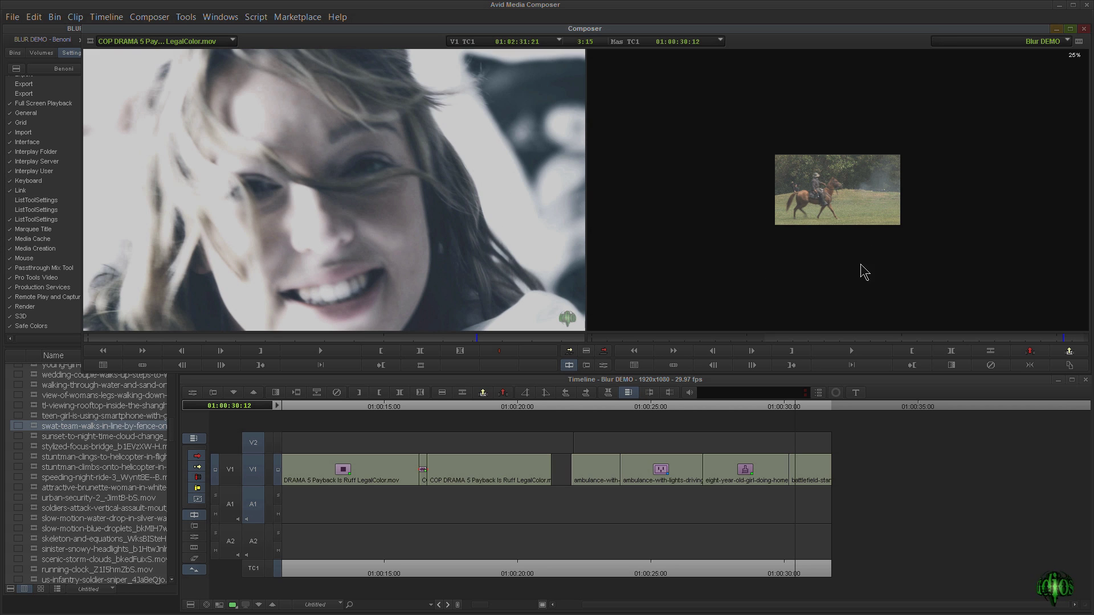
Park the playhead on the eight-year-old-girl clip at 01:00:28:13 and zoom the record monitor in to 2X.
click(745, 408)
click(910, 212)
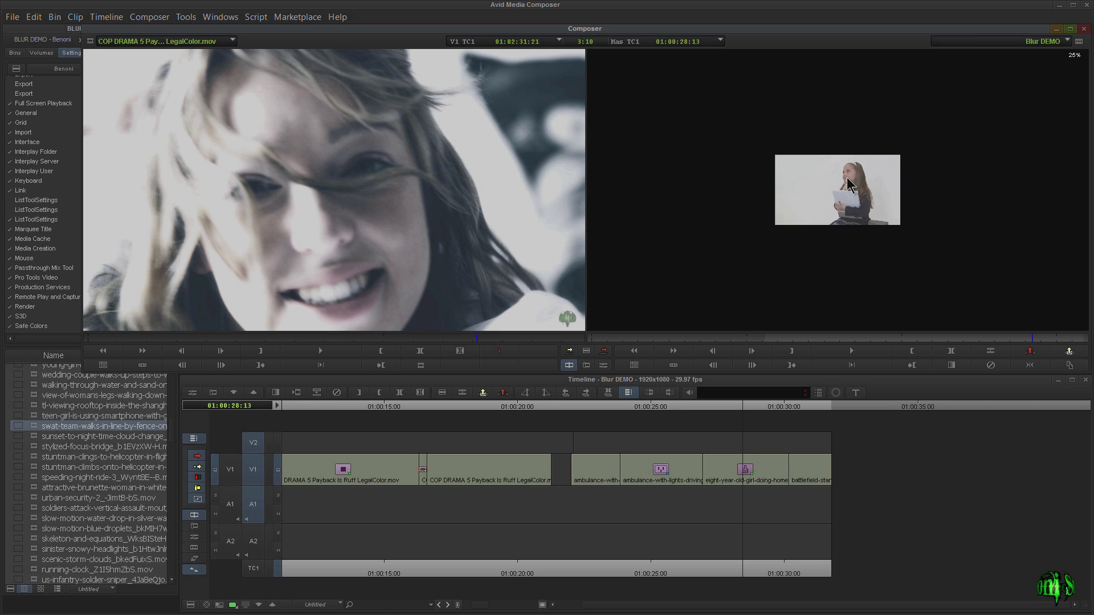
key(ctrl+l)
key(ctrl+l)
key(ctrl+l)
key(ctrl+l)
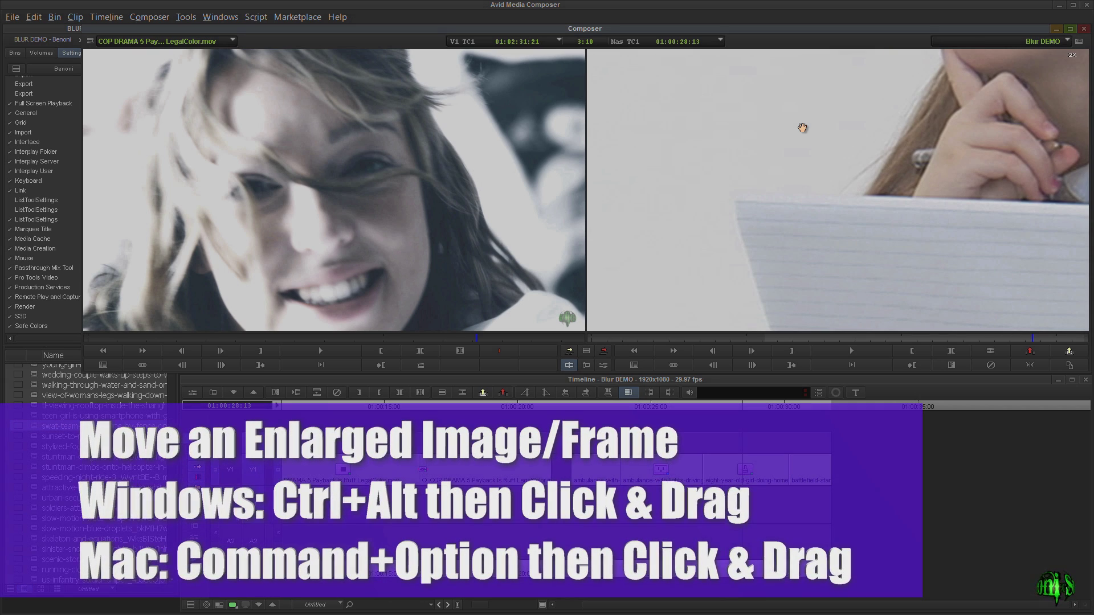
Pan the enlarged frame in the record monitor and play the sequence, returning to the eight-year-old-girl clip.
drag(864, 103, 853, 375)
click(852, 354)
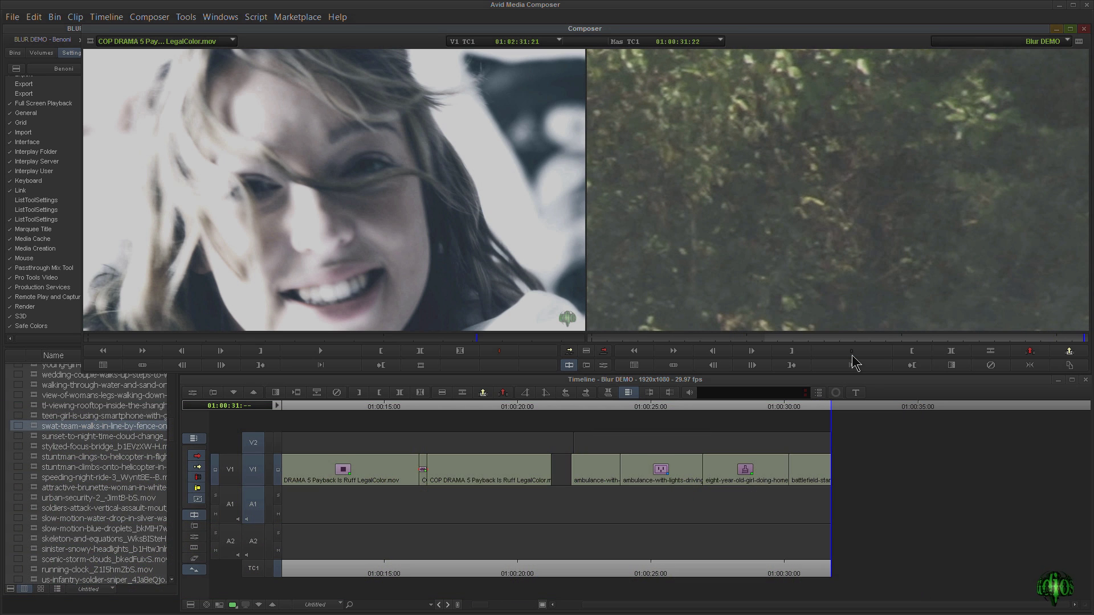
click(852, 354)
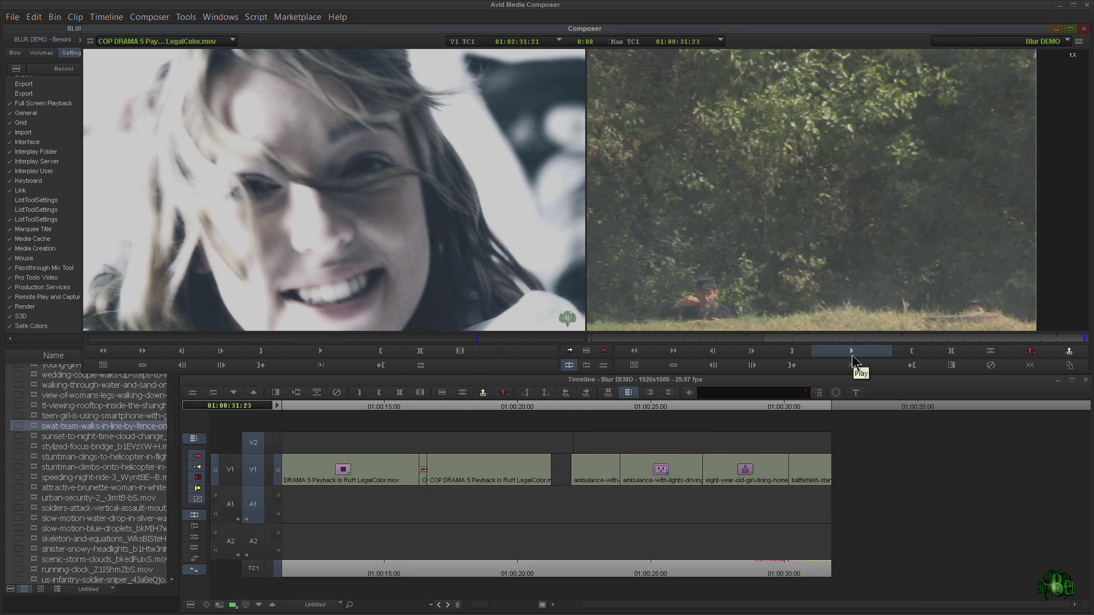
drag(803, 340, 725, 339)
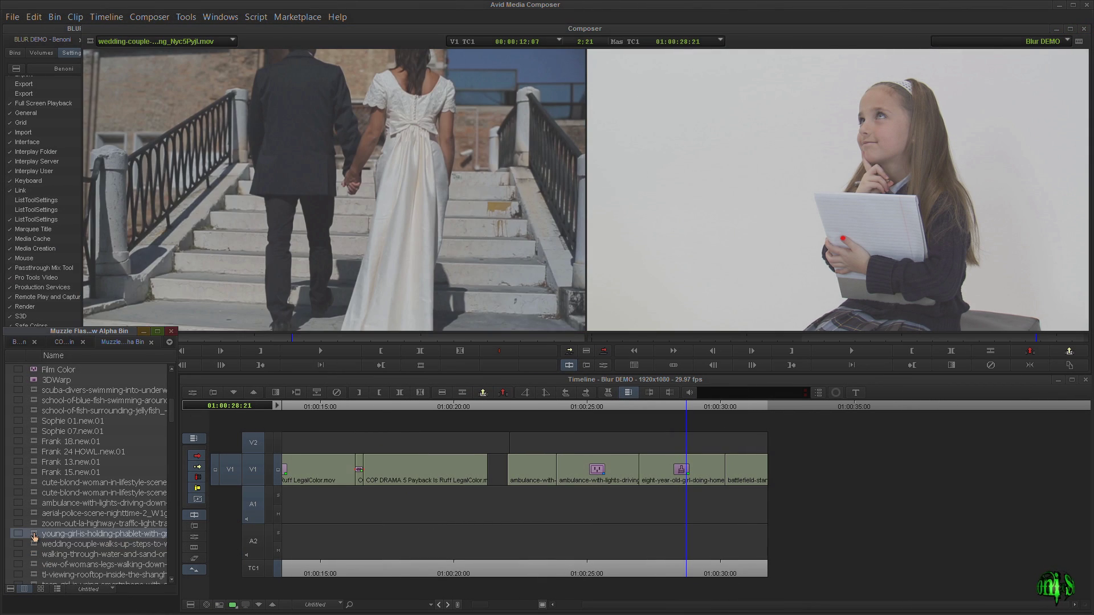
Load the aerial-police-scene, tl-viewing-rooftop and swat-team-walks clips in turn into the source monitor, and mark an IN point in the swat-team clip.
double_click(34, 514)
scroll(35, 519, down, 1)
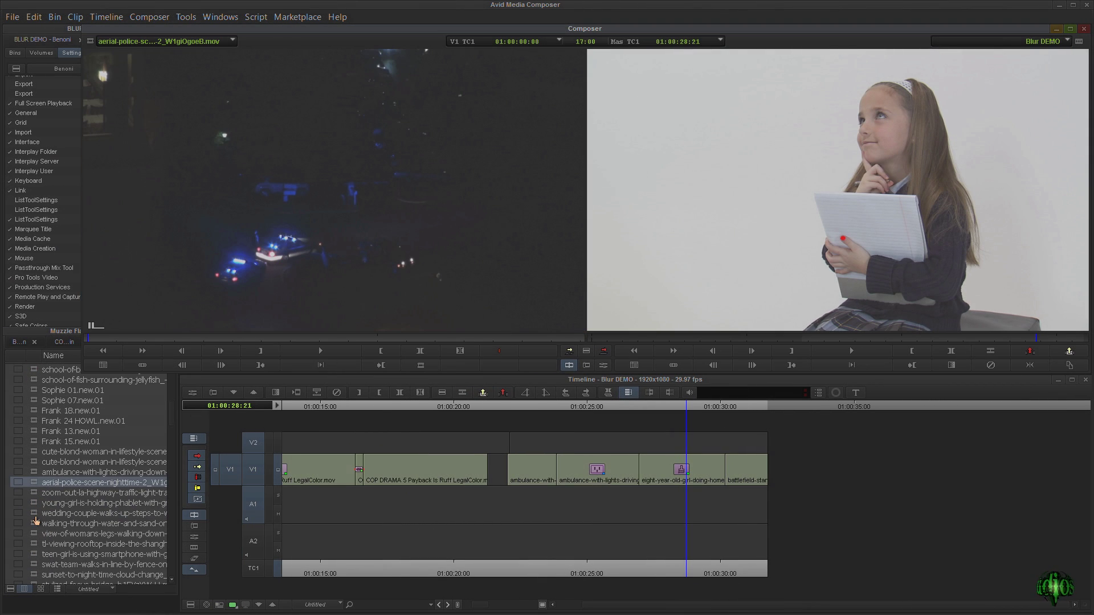
double_click(39, 545)
double_click(39, 564)
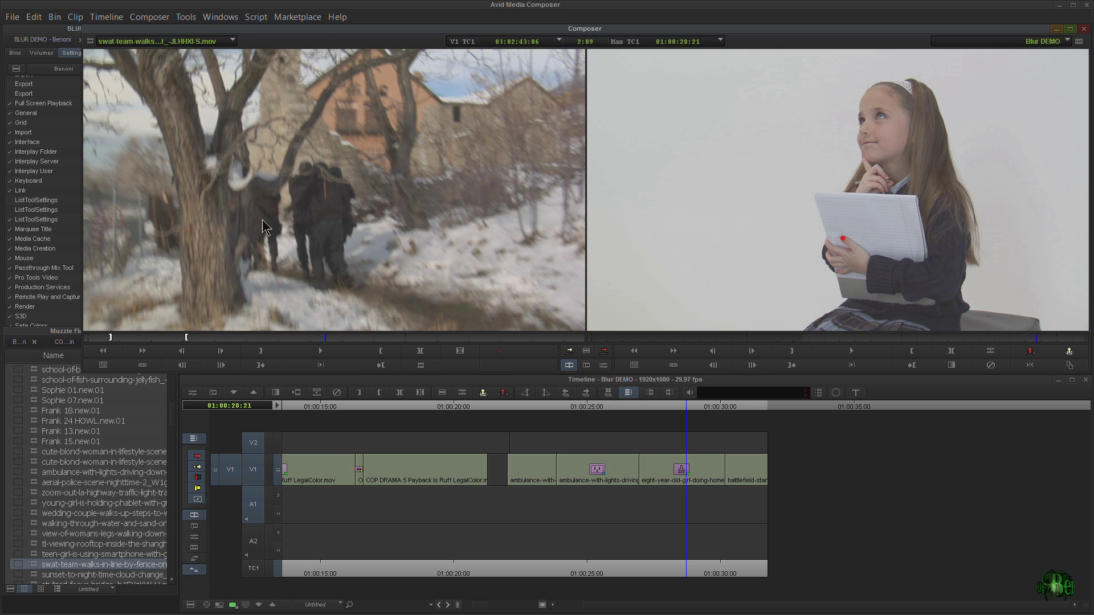
drag(215, 337, 356, 335)
key(i)
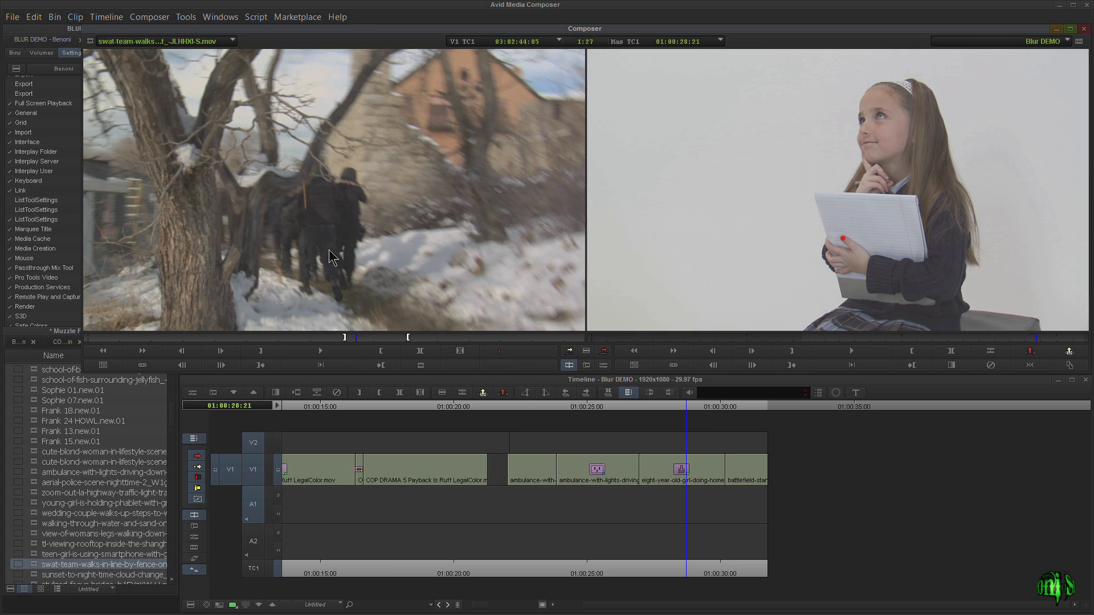
Enlarge and pan the swat-team frame in the source monitor, and restore the whole frame.
key(ctrl+shift+l)
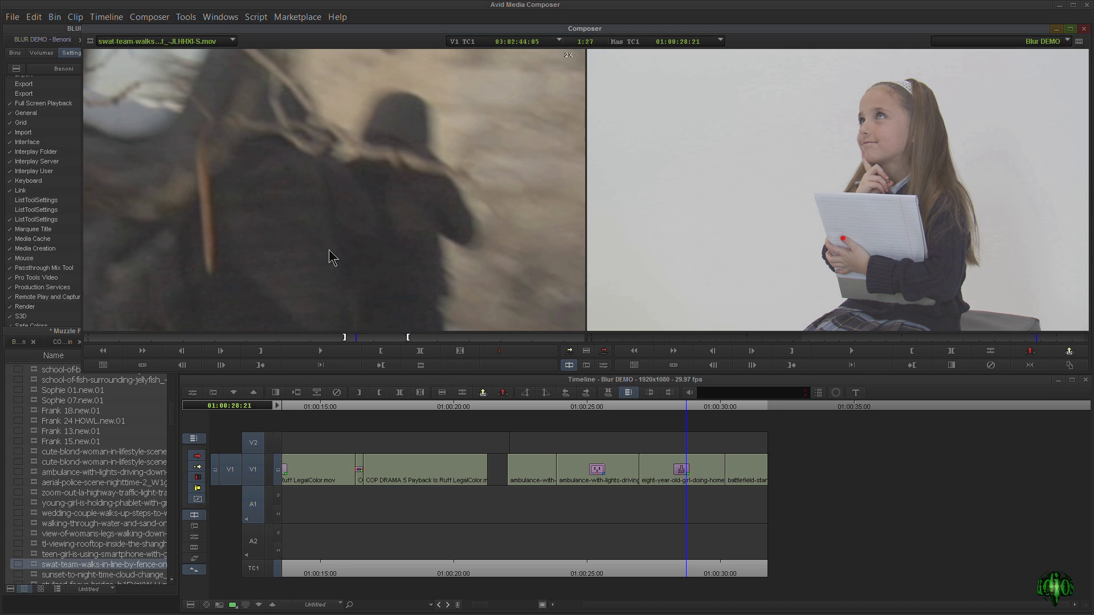
drag(281, 146, 225, 117)
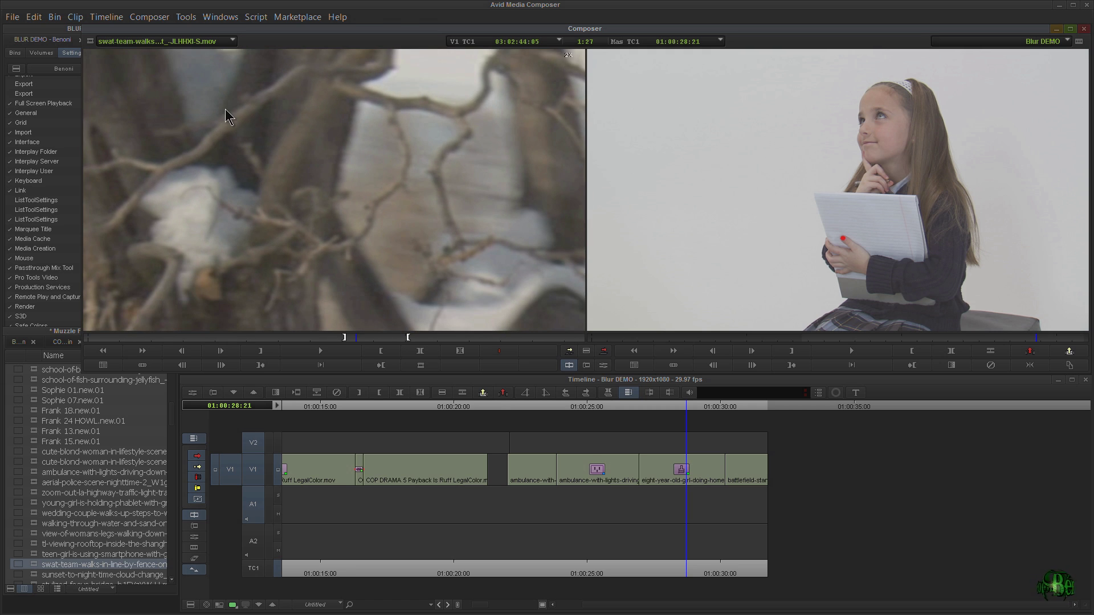
key(ctrl+shift+m)
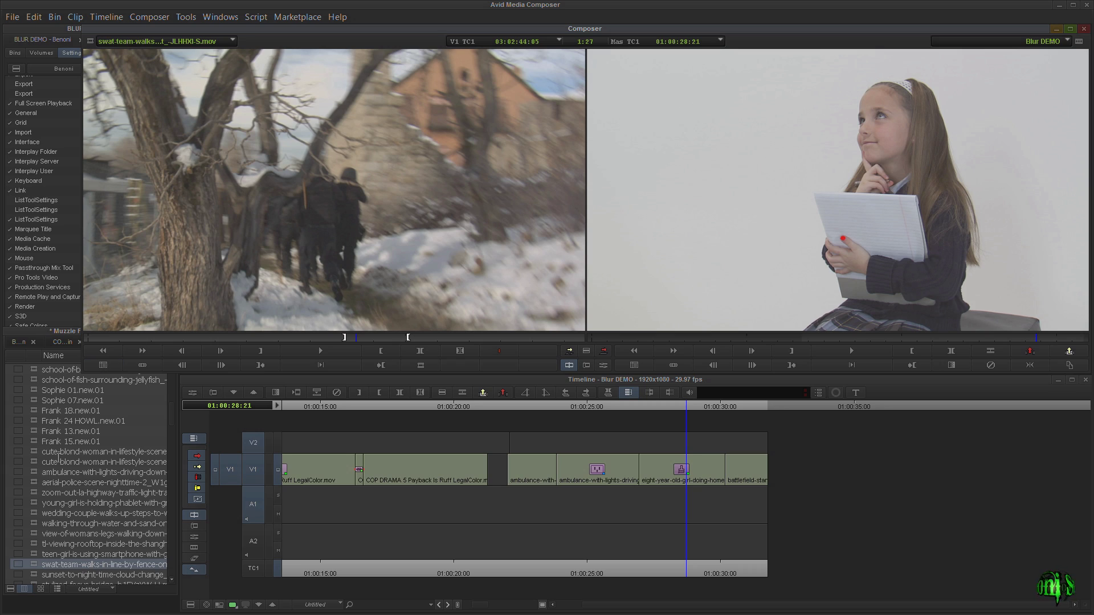
Load the ambulance-with-lights clip from the bin into the source monitor.
double_click(31, 478)
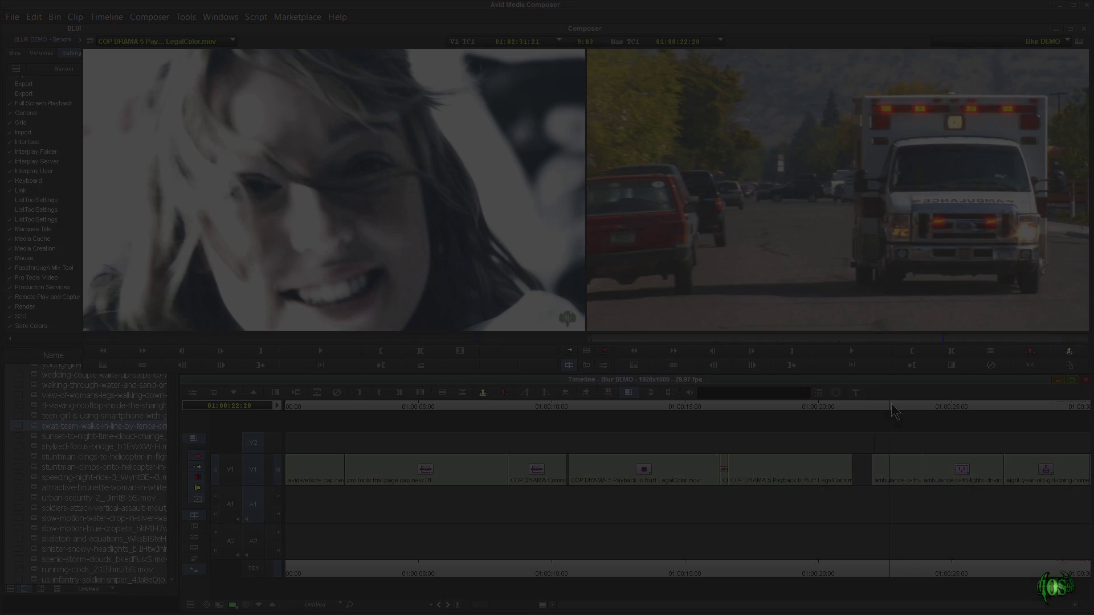
Park the sequence playhead on the ambulance clip at 01:00:22:26 and make the record monitor active.
click(892, 407)
click(186, 17)
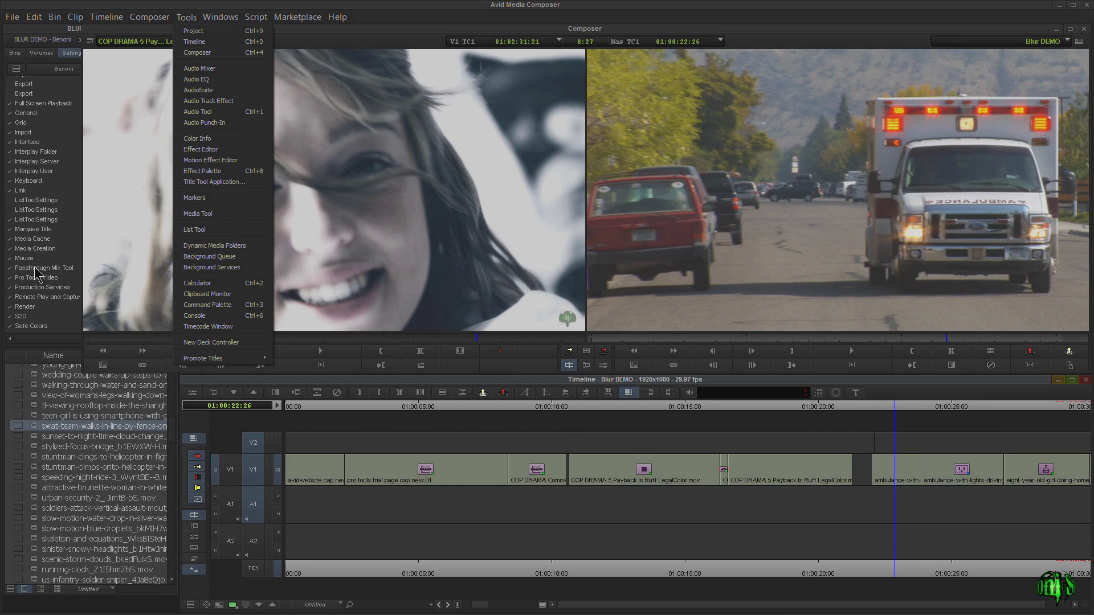
click(693, 237)
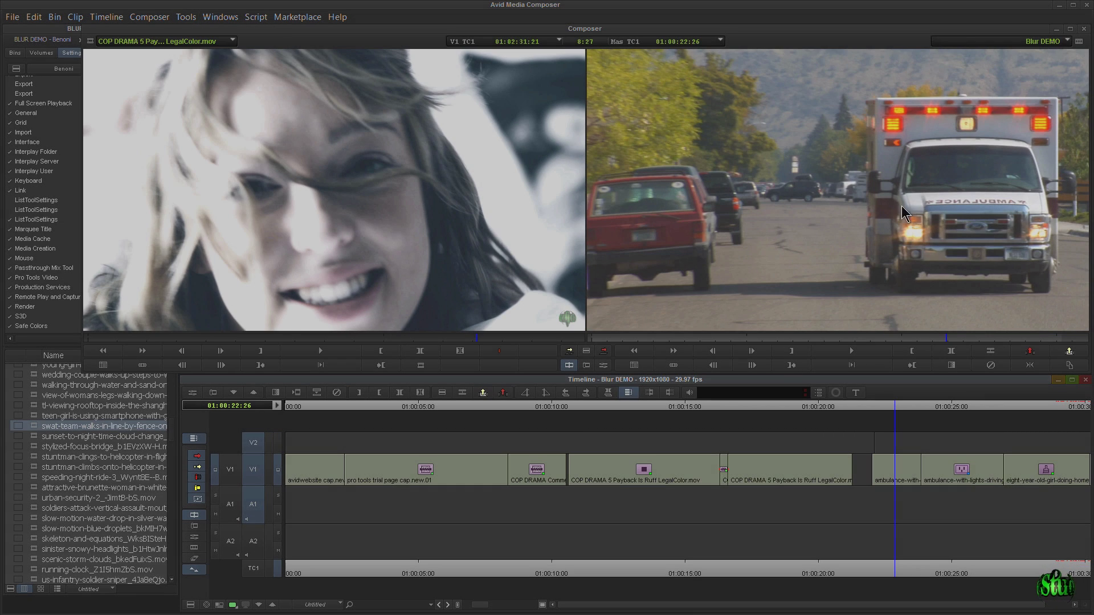
click(845, 237)
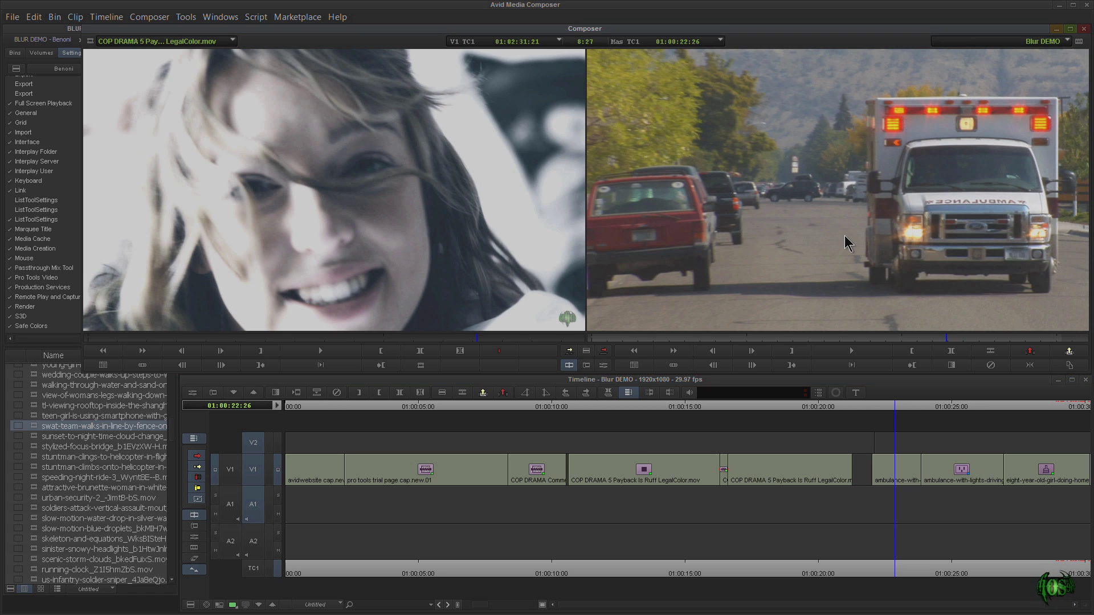
click(469, 254)
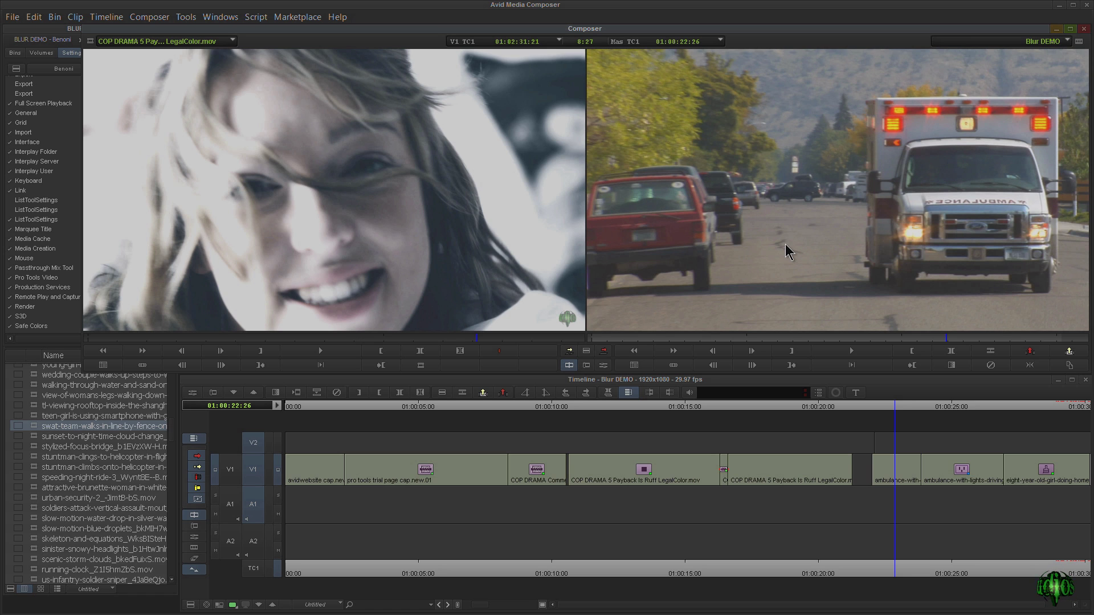
Enlarge the ambulance frame in the record monitor to 2X and reduce it to 75%, repeating the cycle twice.
key(ctrl+l)
key(ctrl+l)
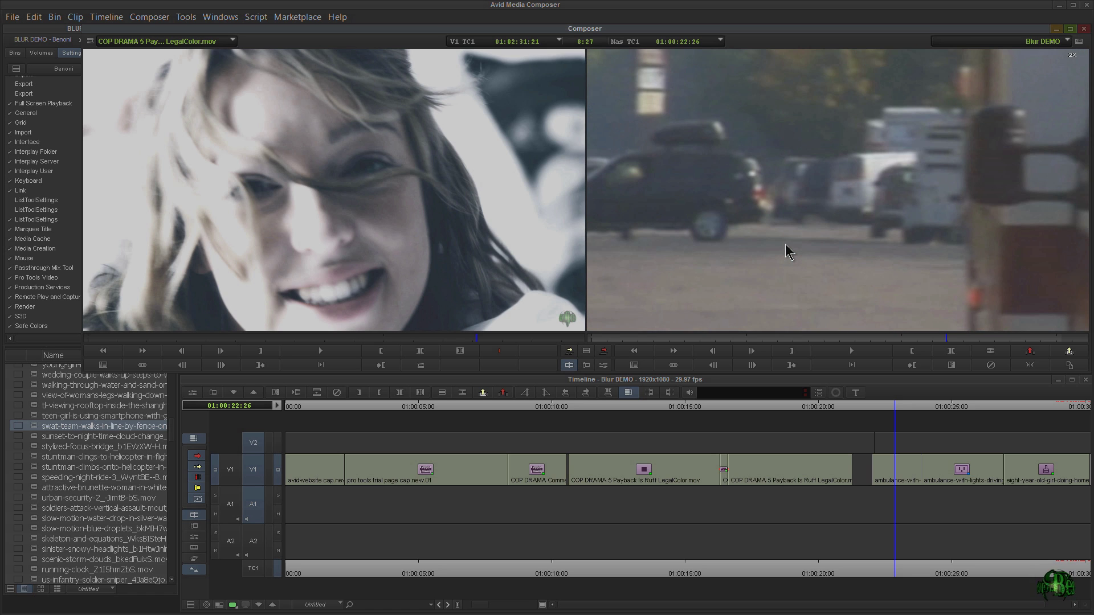
key(ctrl+shift+k)
key(ctrl+shift+k)
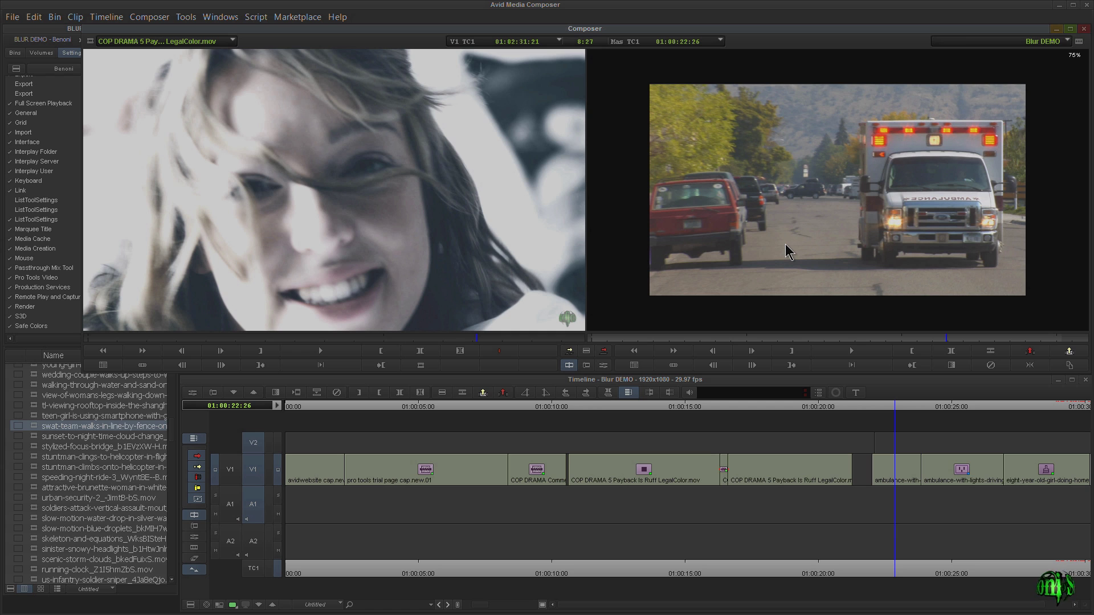
key(ctrl+shift+l)
key(ctrl+shift+l)
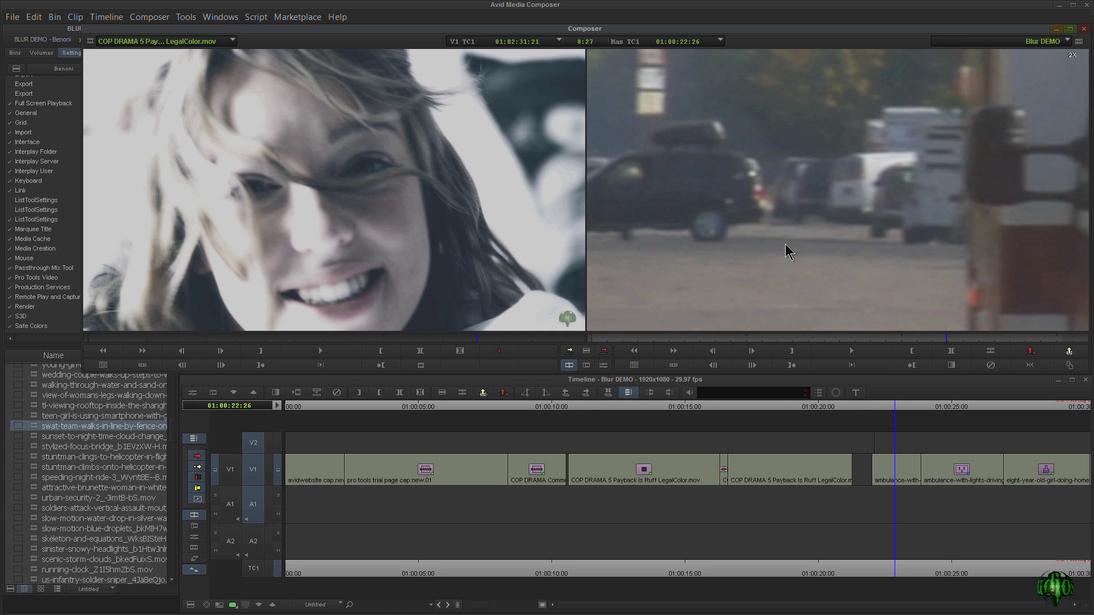
key(ctrl+shift+k)
key(ctrl+shift+k)
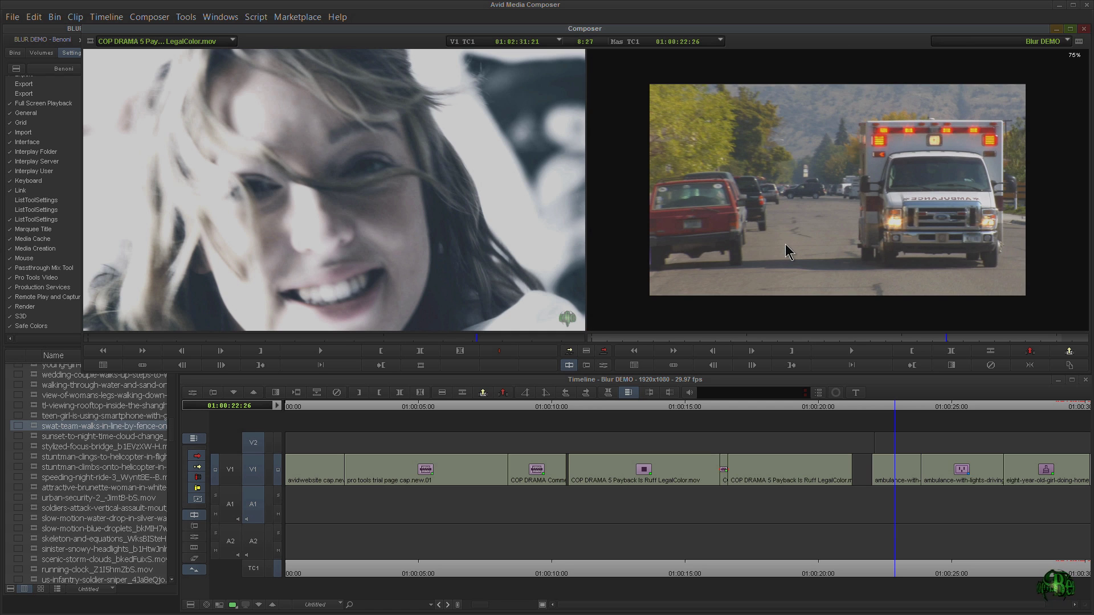
Pan the record monitor's frame, enlarged to 2X, to the front of the ambulance and play the sequence.
key(ctrl+shift+l)
key(ctrl+shift+l)
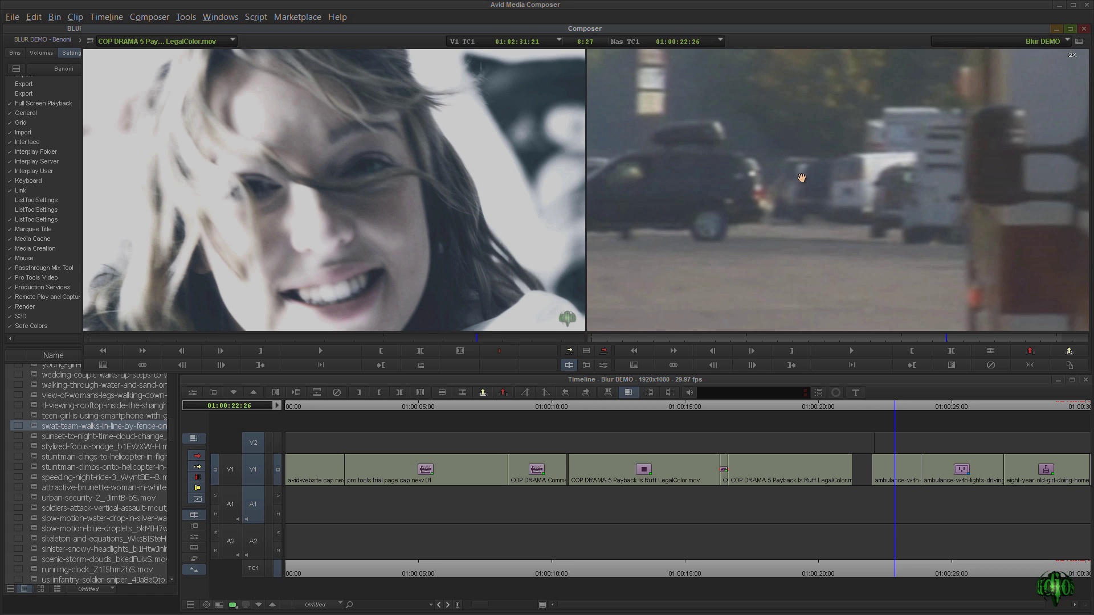
drag(896, 136, 725, 131)
drag(867, 258, 828, 185)
click(852, 353)
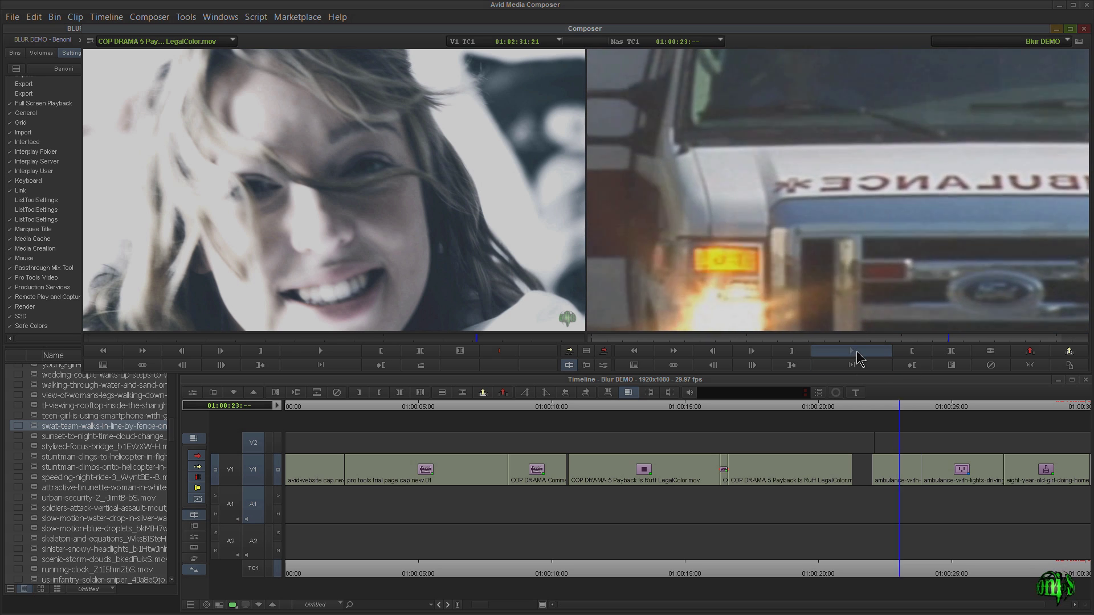